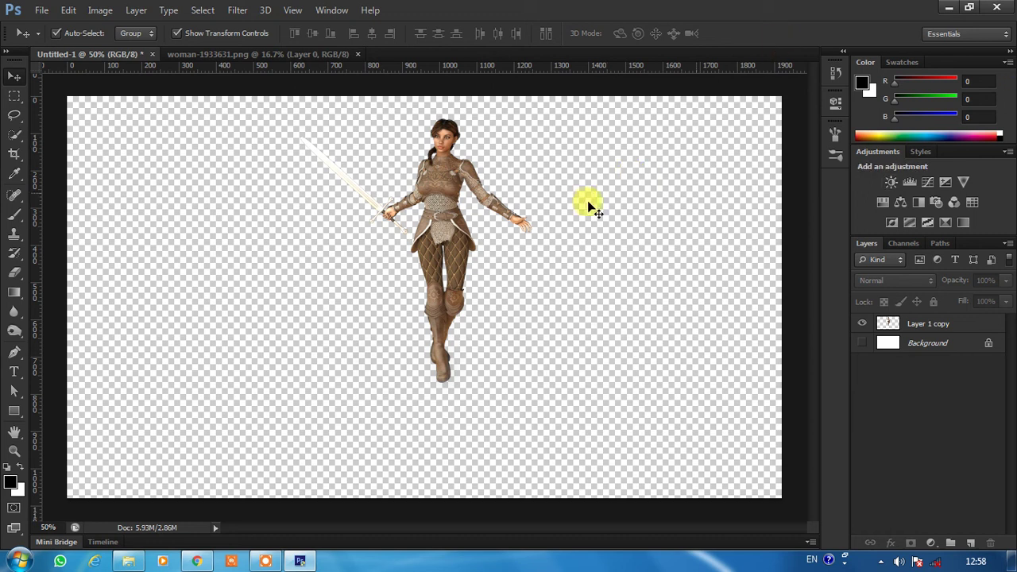
Step: Reposition the woman, show the white background, and convert her layer to a smart object
mouse_move(483, 200)
left_mouse_down()
mouse_move(442, 184)
mouse_move(458, 182)
left_mouse_up()
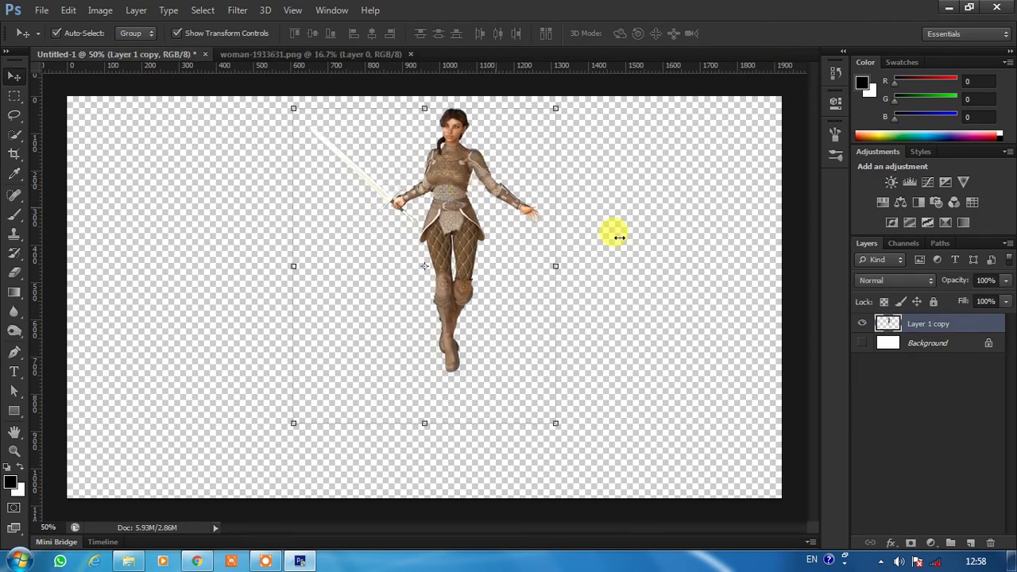
left_click(862, 342)
right_click(930, 324)
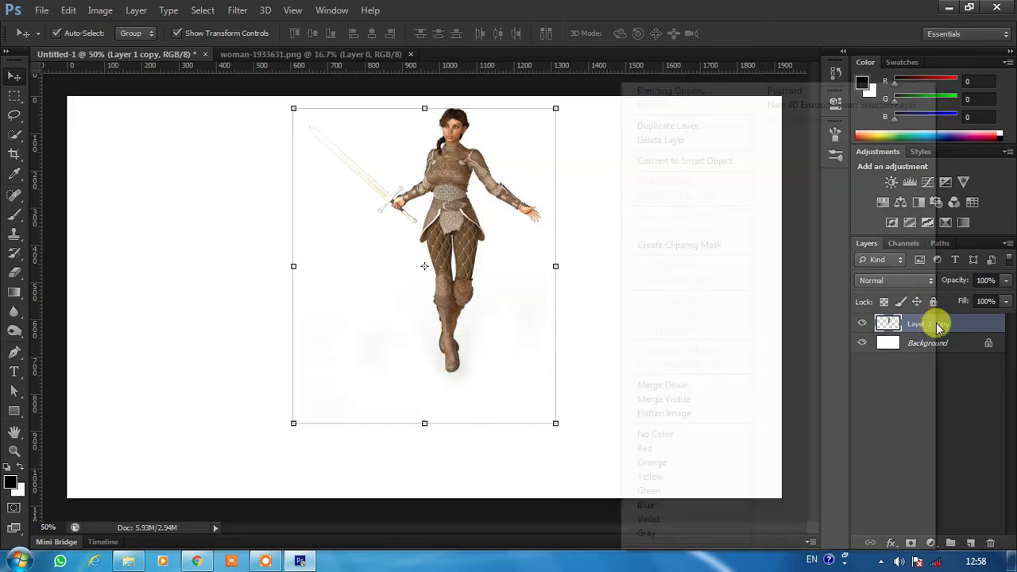
left_click(712, 165)
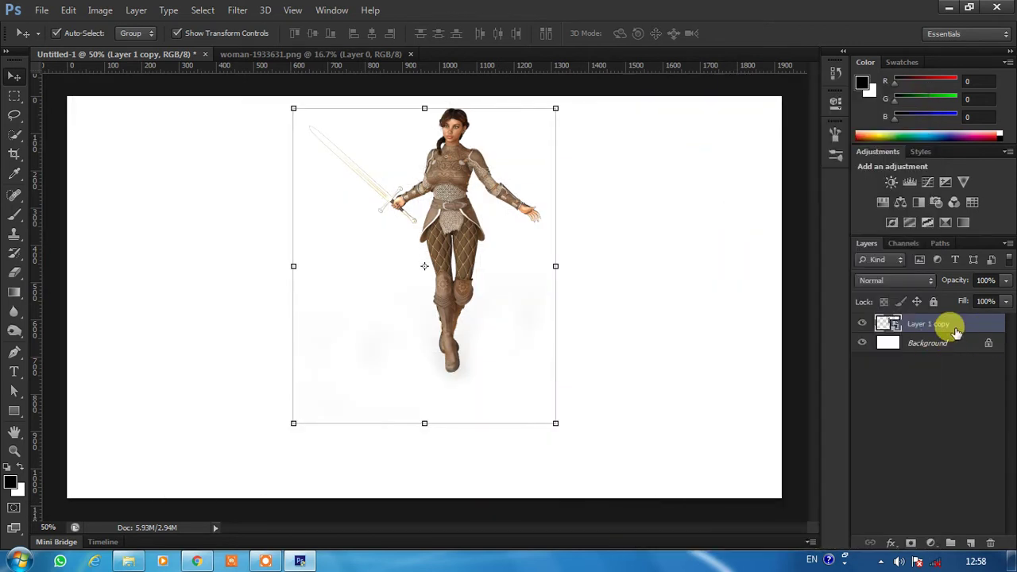
Step: Duplicate the smart-object layer as Layer 1 copy 2 and select the lower Layer 1 copy
right_click(949, 325)
left_click(712, 105)
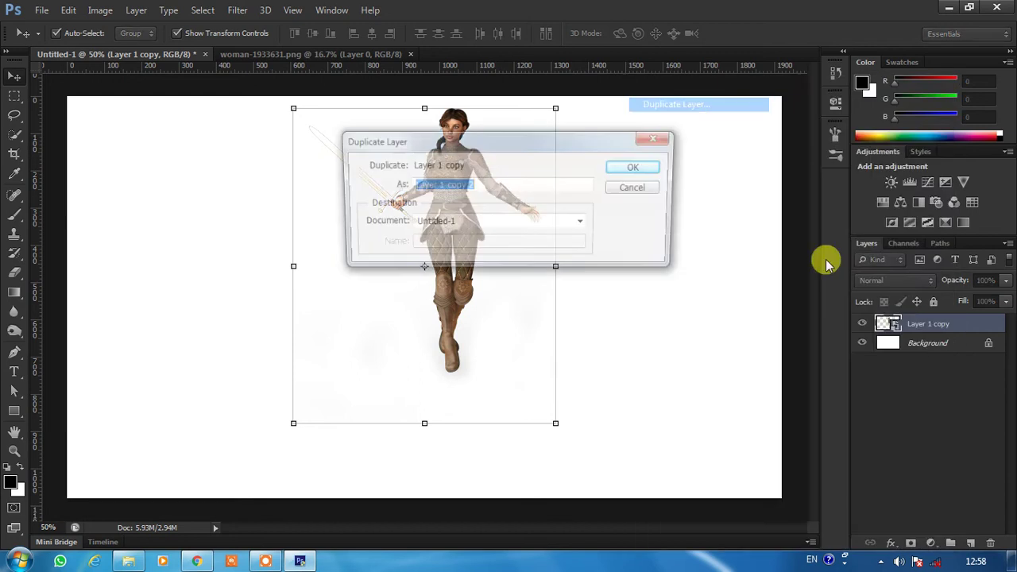
left_click(638, 168)
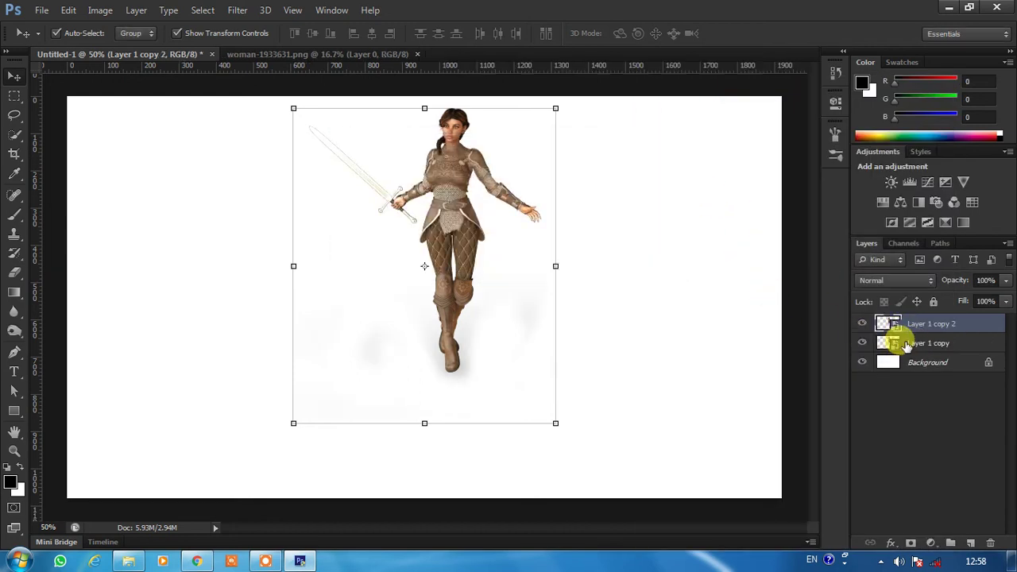
left_click(914, 344)
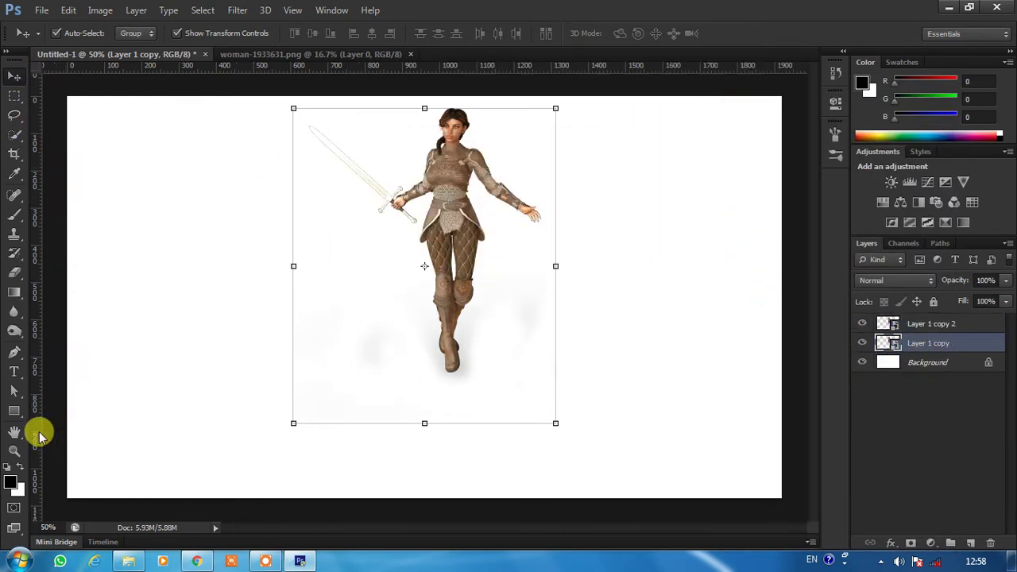
Step: Free-transform Layer 1 copy into an upside-down 44.41%-height reflection directly under her feet
left_click(69, 10)
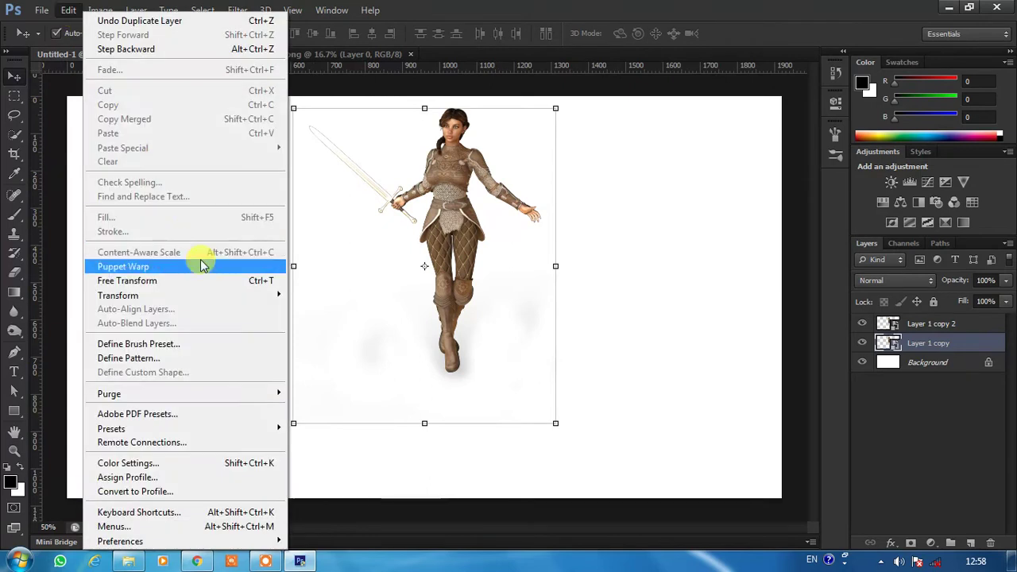
left_click(202, 280)
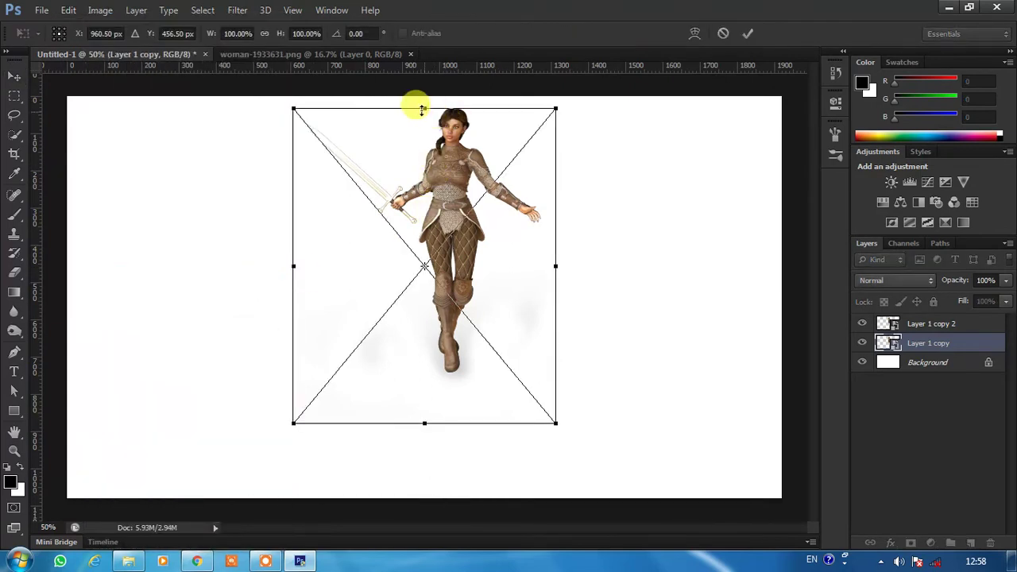
left_click_drag(426, 109, 438, 539)
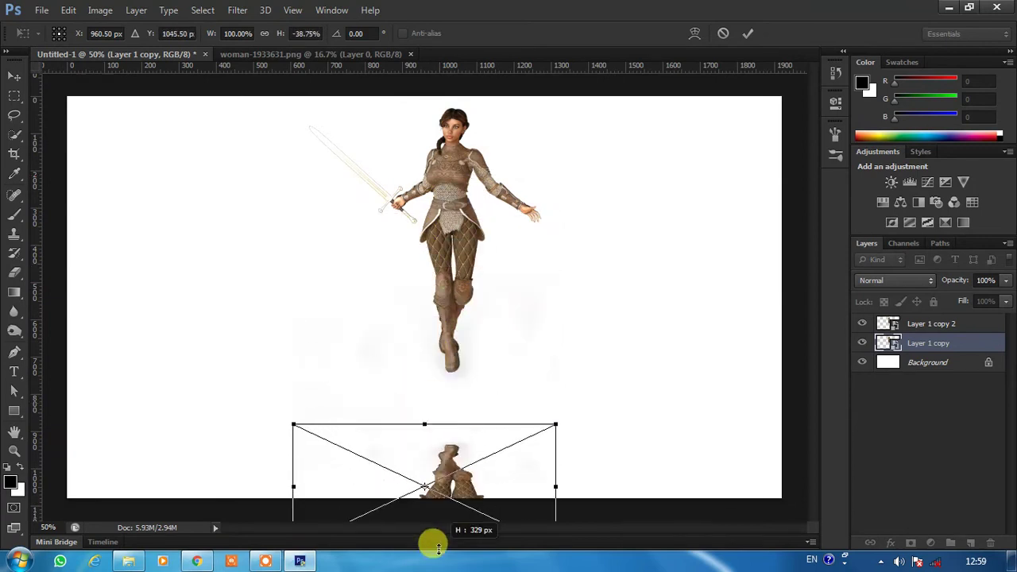
left_click_drag(438, 539, 443, 550)
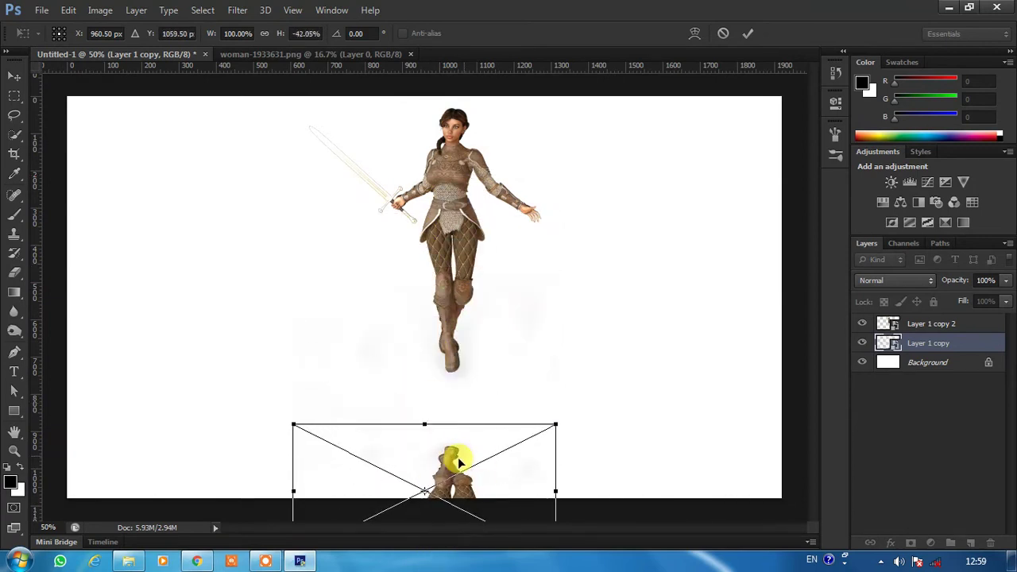
left_click_drag(449, 463, 449, 397)
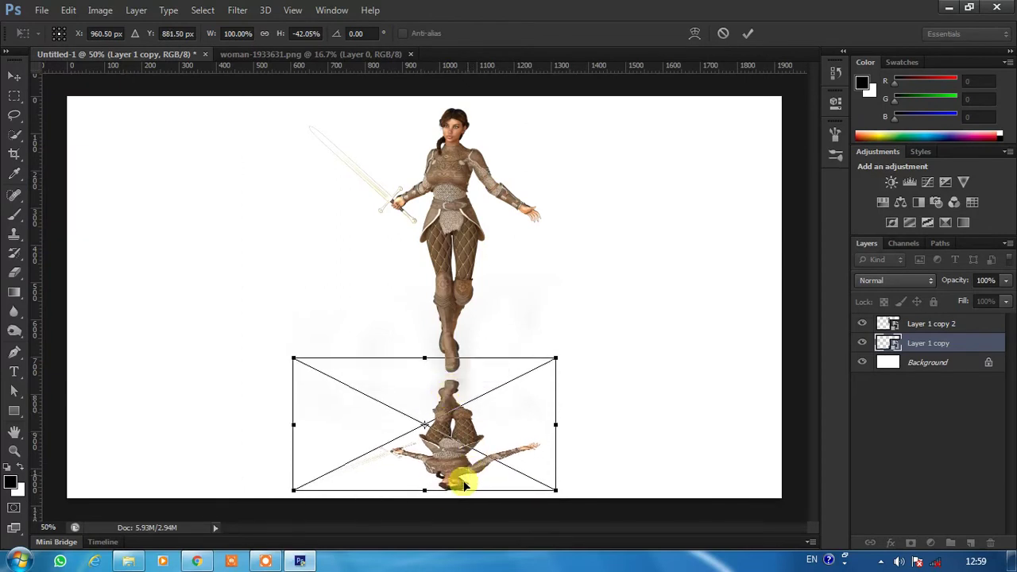
left_click_drag(424, 490, 425, 498)
key("Up")
key("Up")
key("Up")
key("Up")
key("Up")
key("Up")
key("Up")
key("Up")
key("Up")
key("Up")
key("Up")
key("Up")
key("Up")
key("Up")
key("Up")
key("Up")
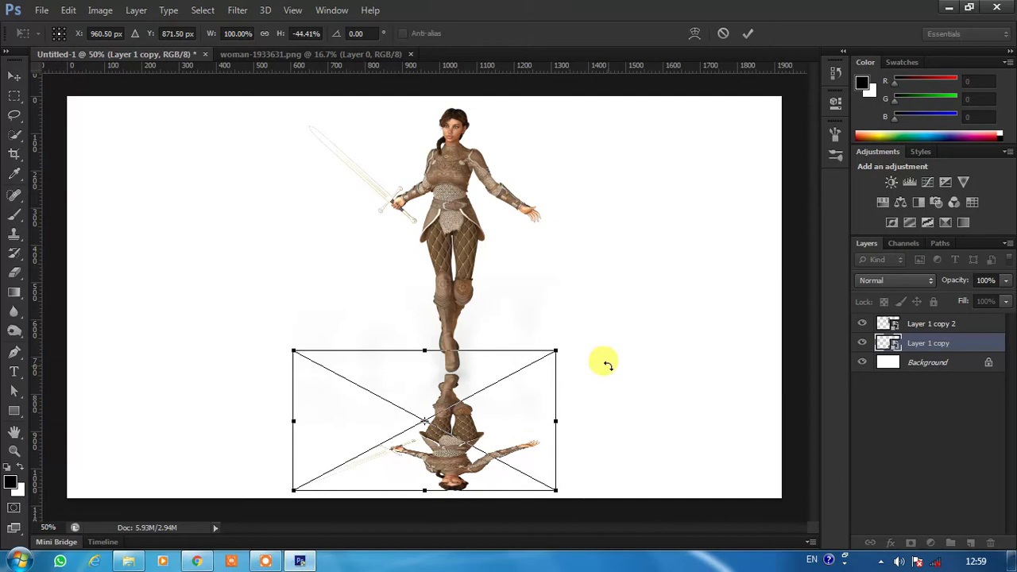
left_click(748, 33)
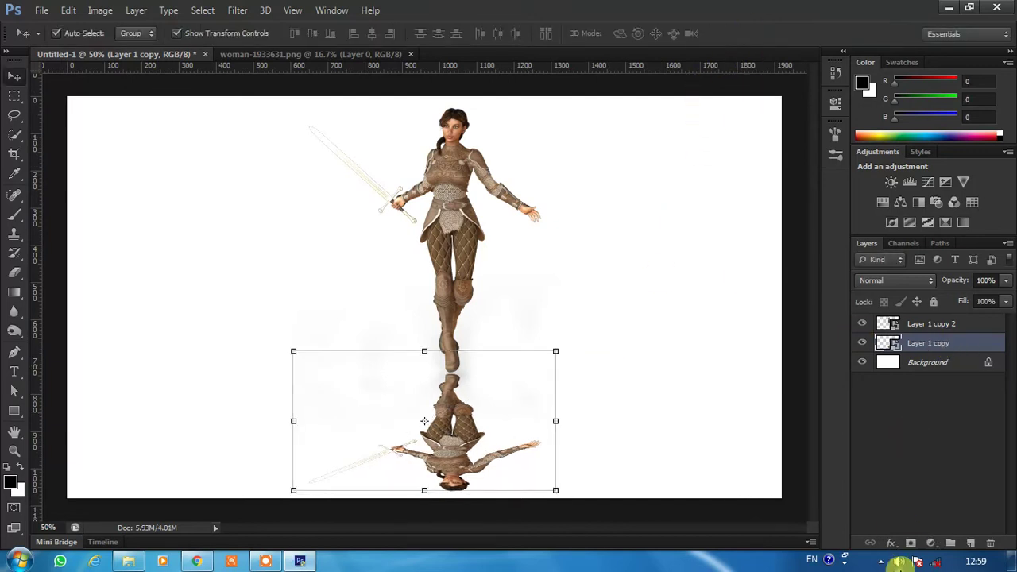
Step: Mask the reflection layer and set a Foreground to Transparent gradient at 52% opacity
left_click(911, 543)
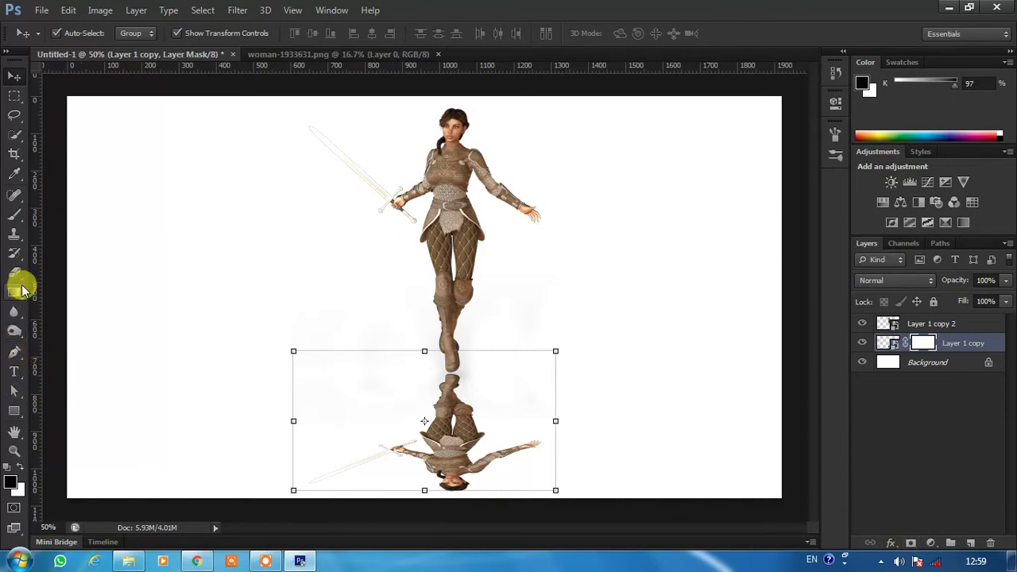
left_click(15, 273)
left_click(15, 291)
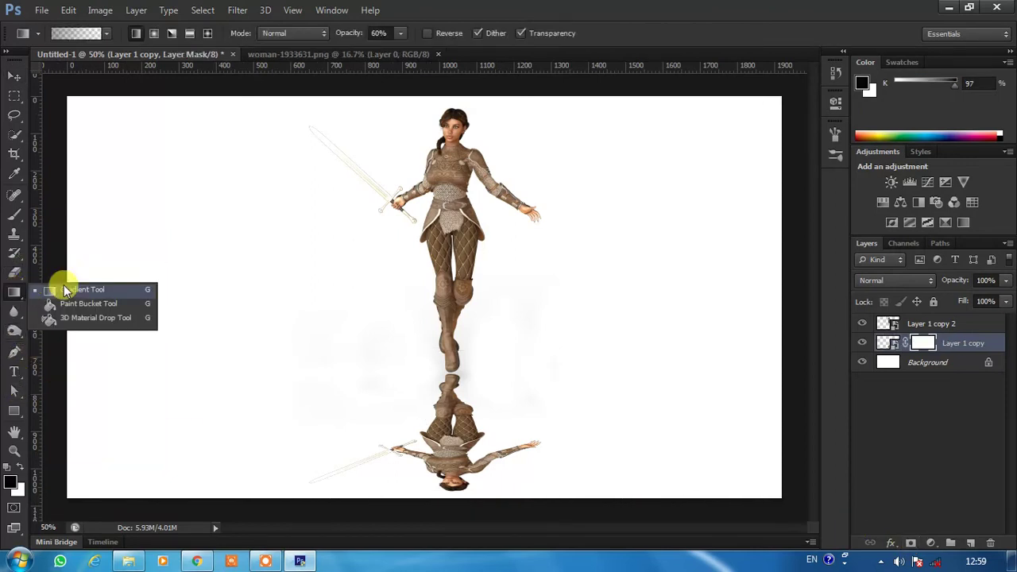
left_click(77, 33)
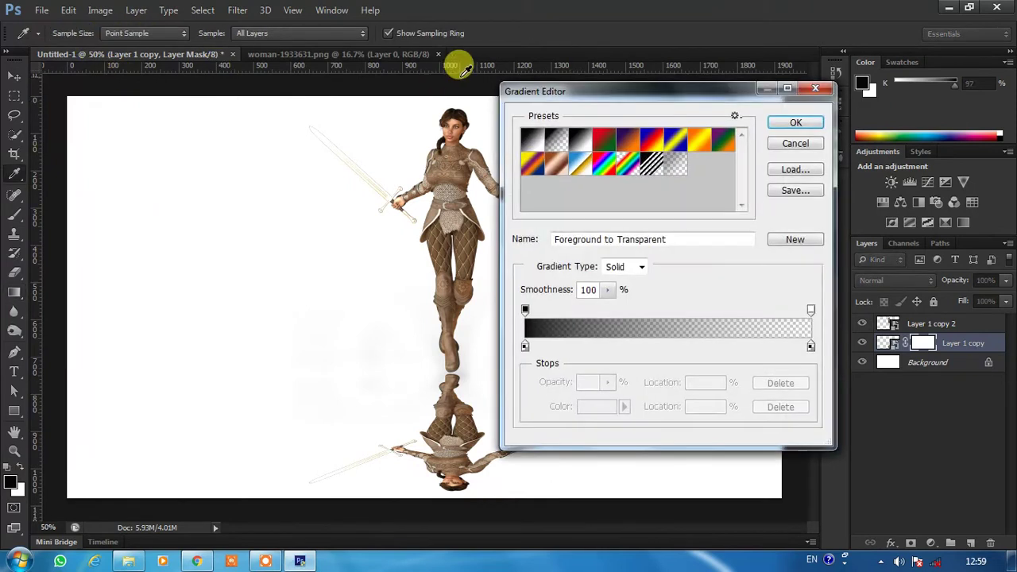
left_click(810, 126)
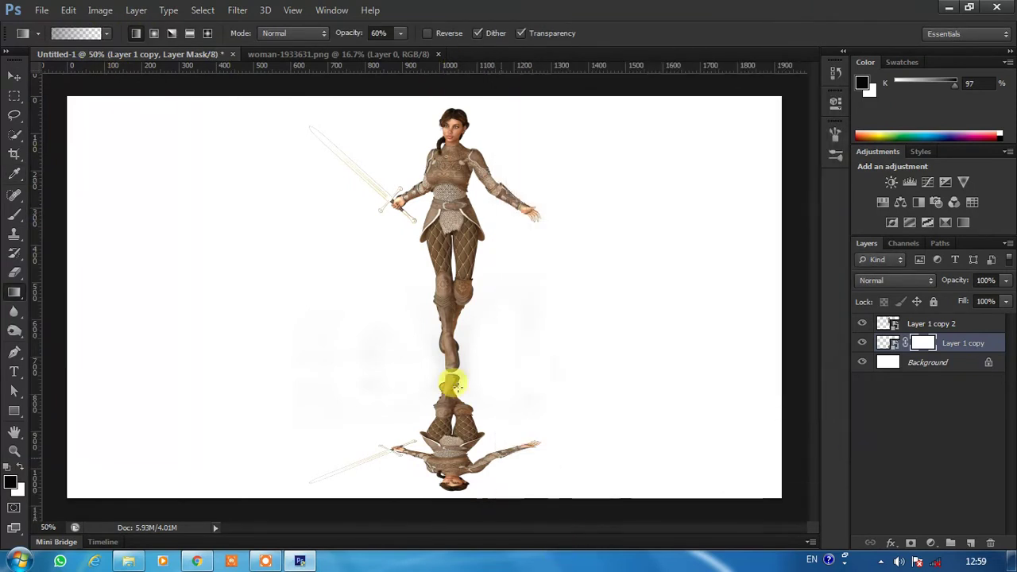
left_click(404, 32)
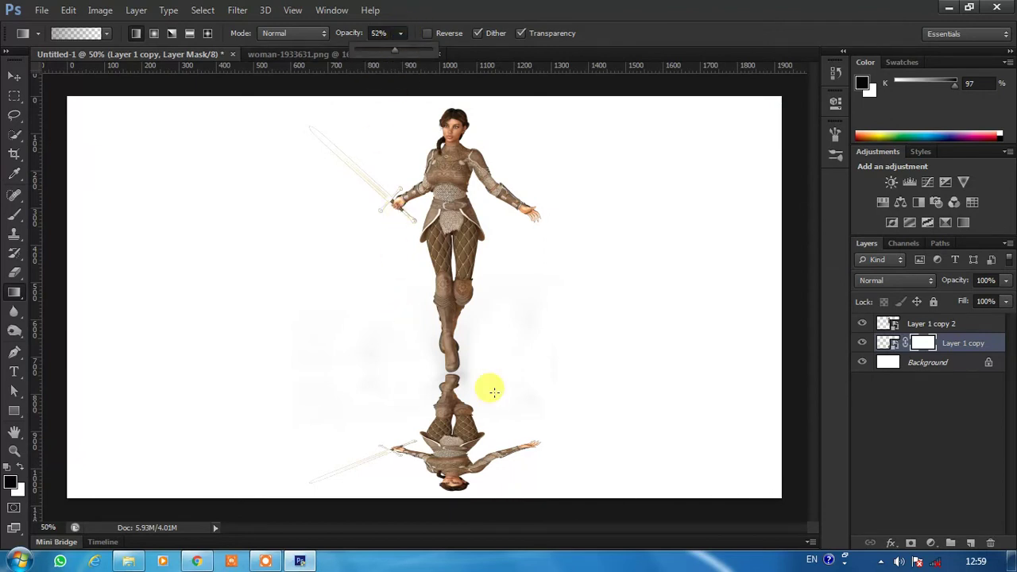
left_click_drag(448, 496, 449, 375)
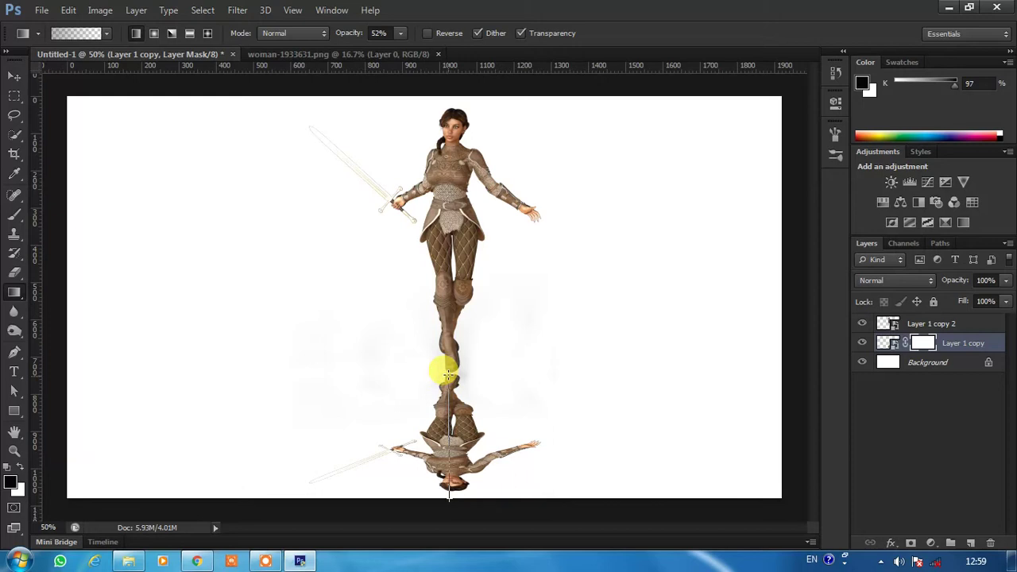
Step: Draw the gradient upward over the reflection's mask to fade it, then select Layer 1 copy 2
left_click_drag(454, 501, 450, 377)
mouse_move(448, 515)
left_mouse_down()
mouse_move(448, 398)
mouse_move(447, 456)
left_mouse_up()
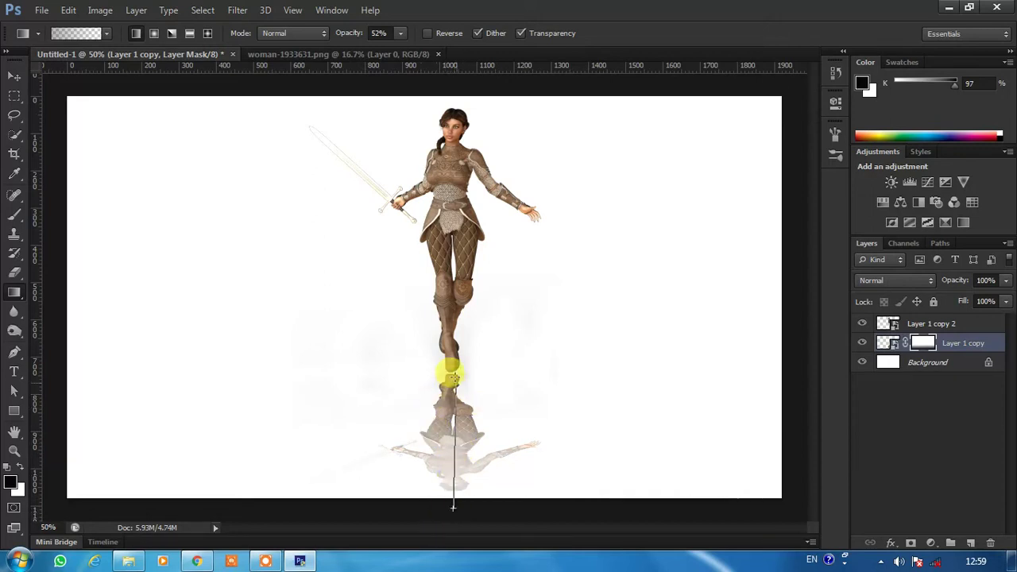
left_click_drag(453, 506, 451, 367)
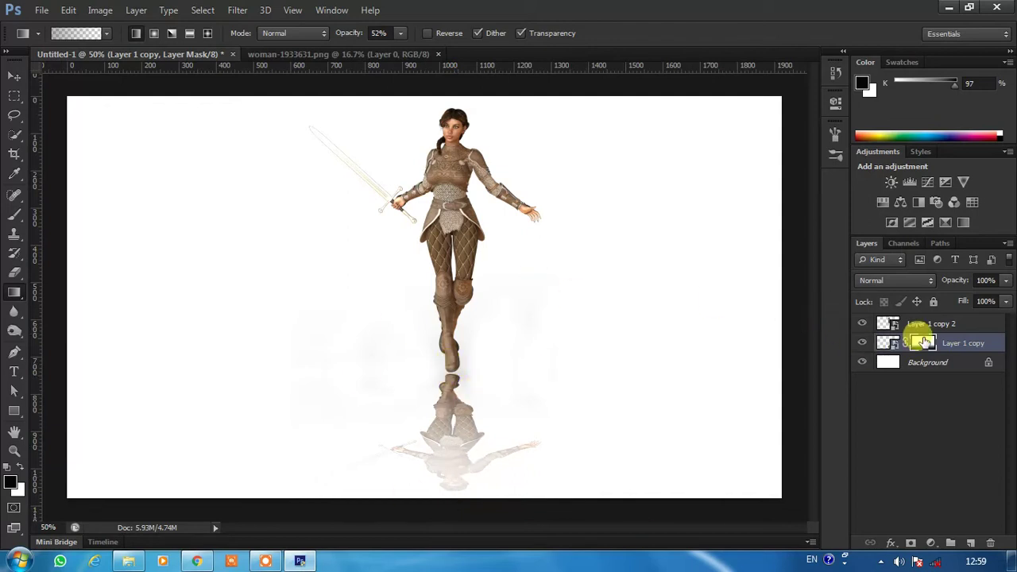
left_click(945, 328)
Step: Above the Background, start red 60 pt Phonograph text at the canvas's left with tracking 0
left_click(931, 363)
left_click(19, 373)
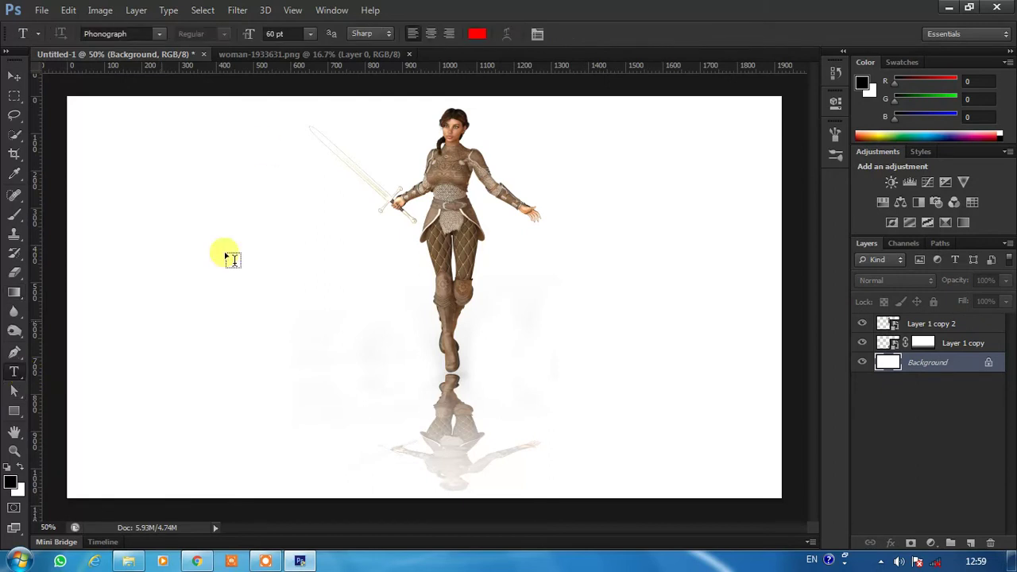
left_click(538, 35)
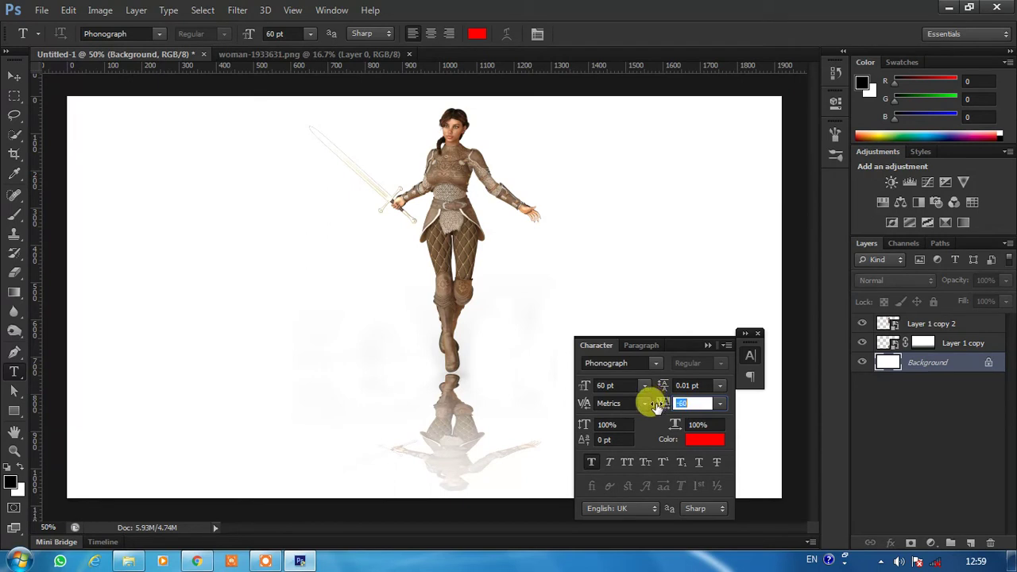
left_click_drag(656, 405, 612, 387)
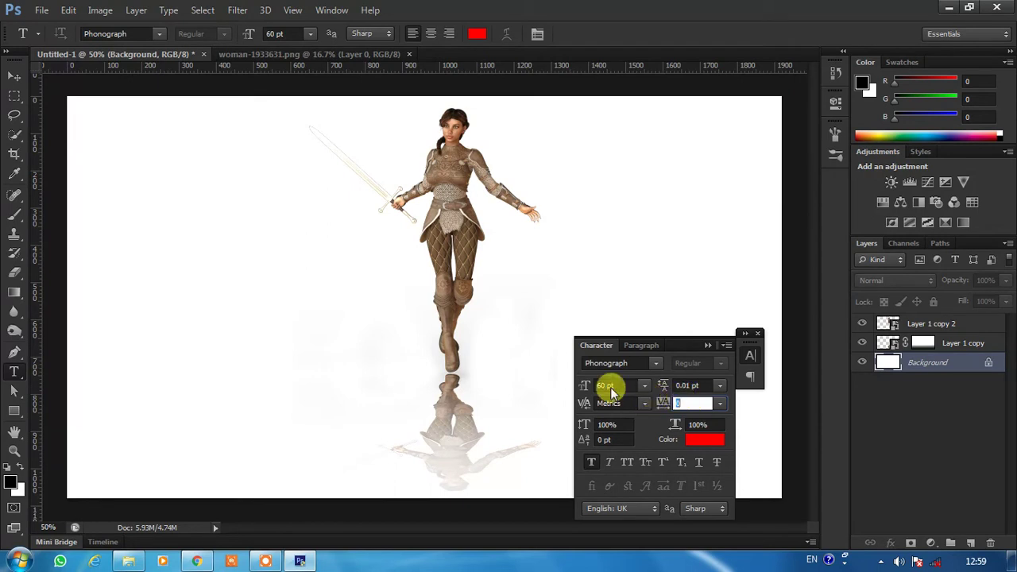
left_click(79, 303)
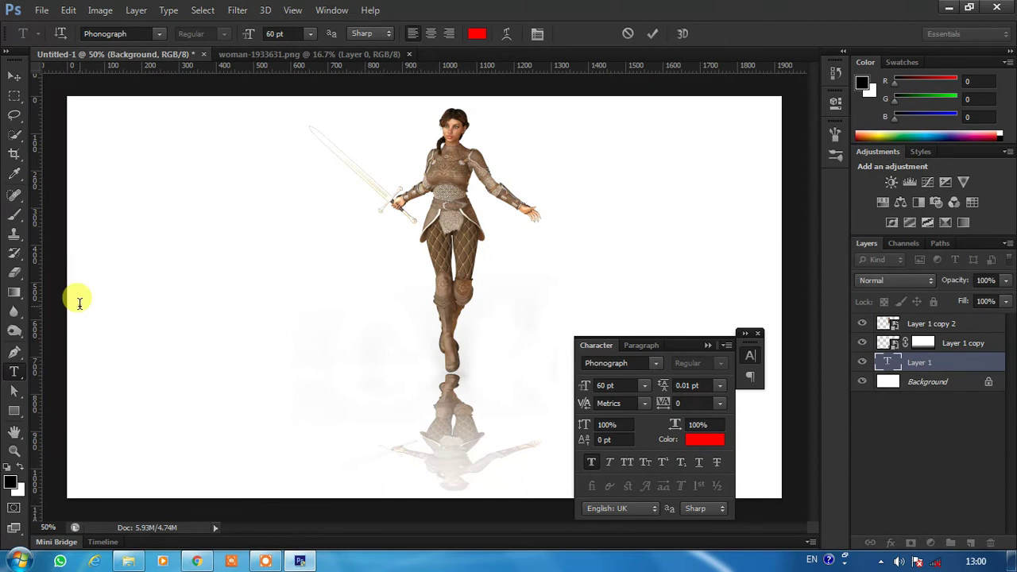
Step: Type 'REFLECTION' as the red 60 pt Phonograph text and close the Character panel
type("RE")
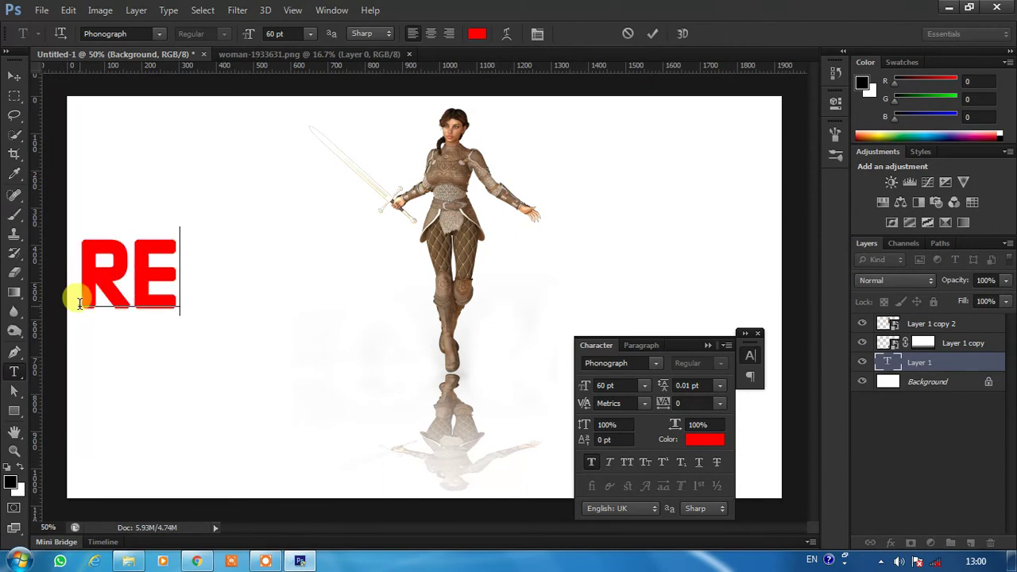
type("F")
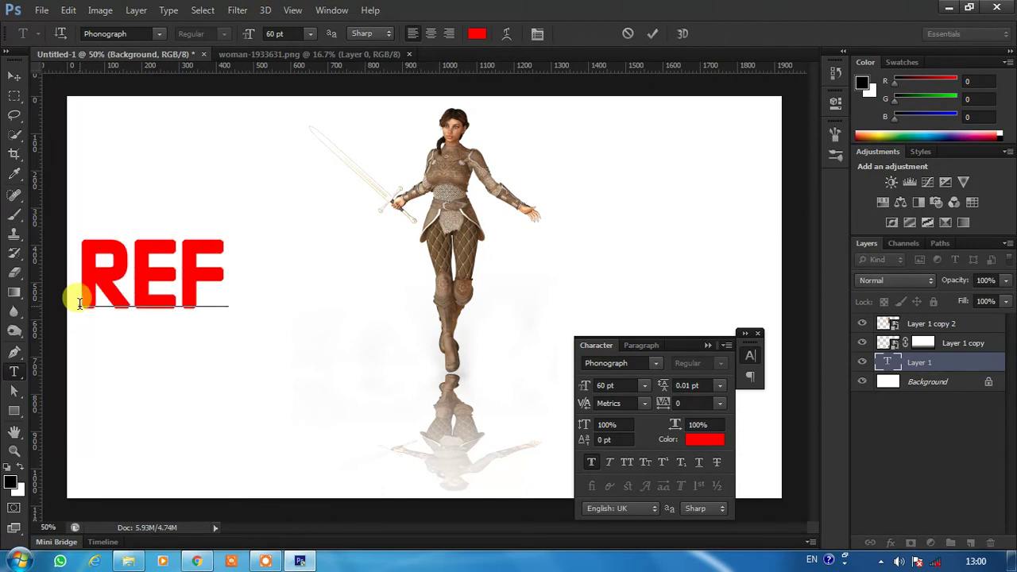
type("LE")
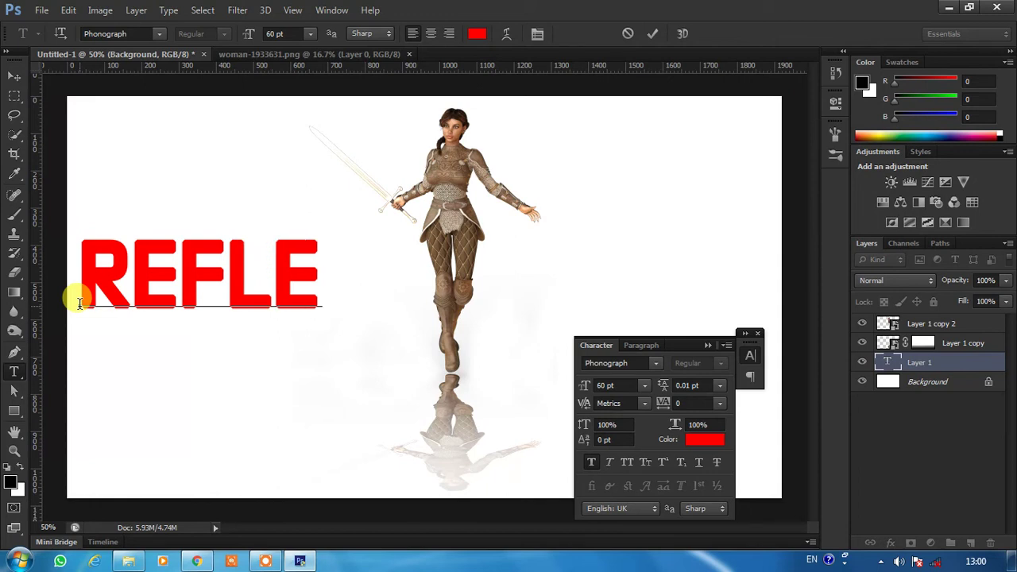
type("C")
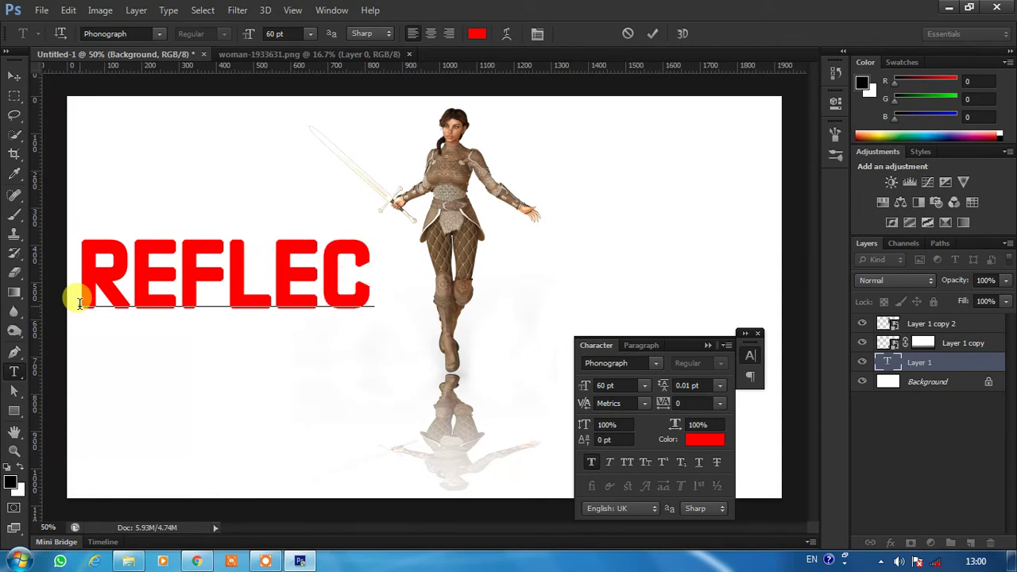
type("TI")
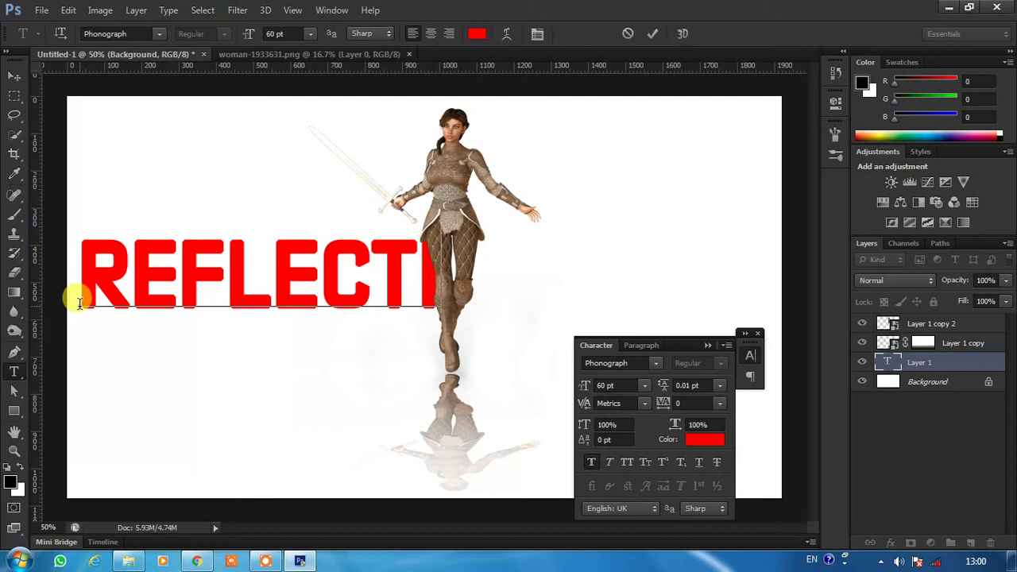
type("O")
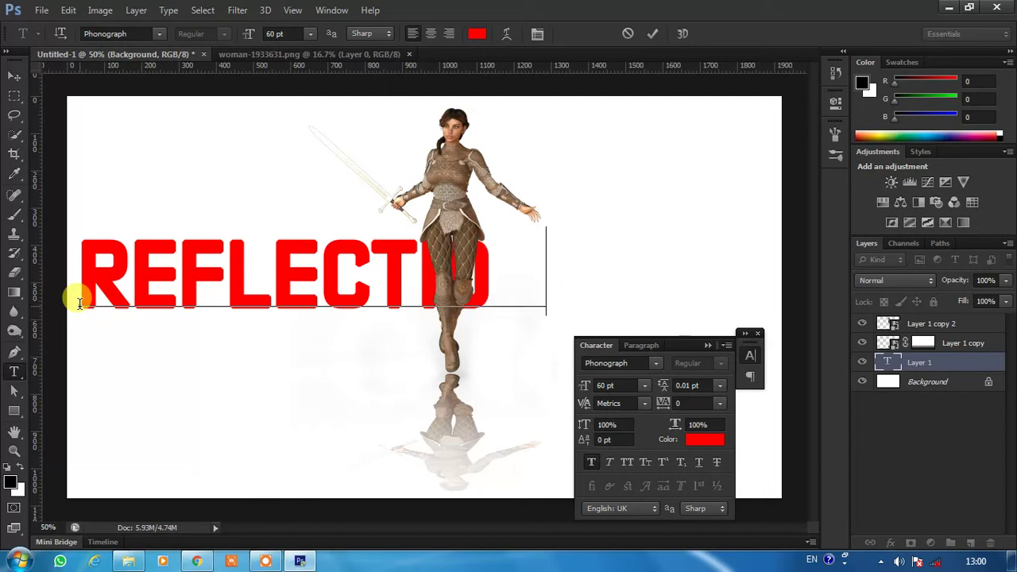
type("N")
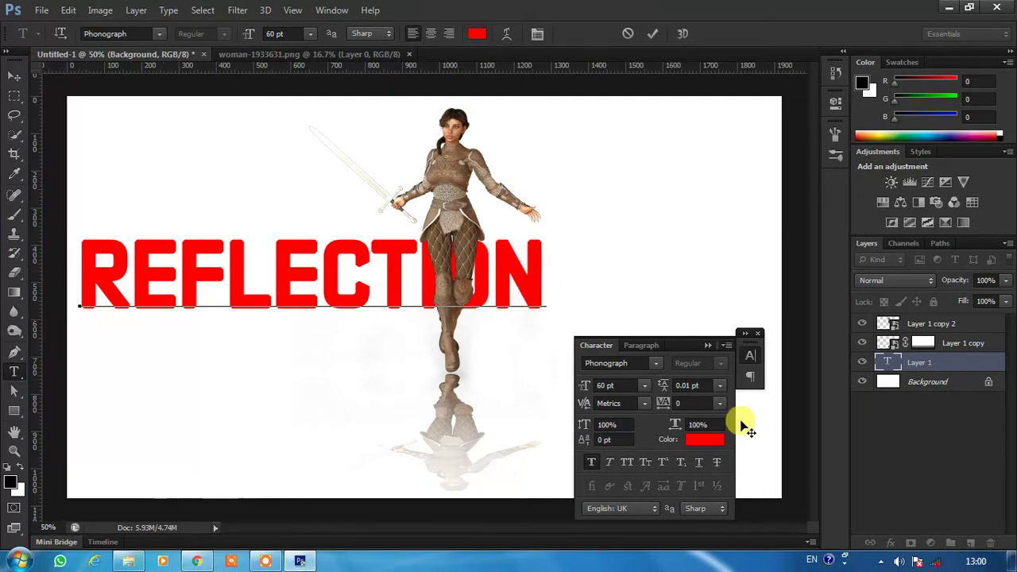
left_click(707, 345)
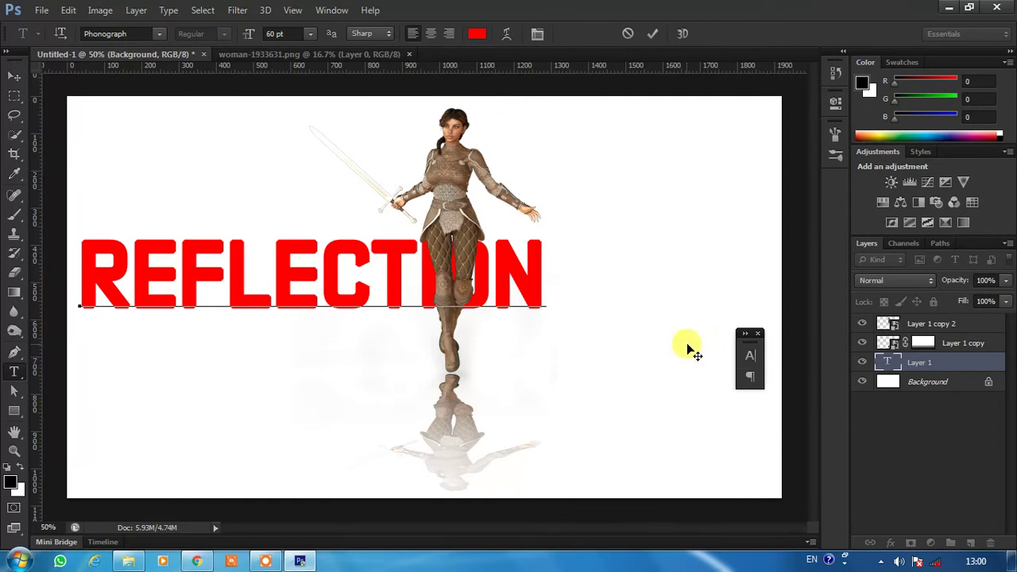
Step: Select all the REFLECTION letters, set tracking to 260, and commit the text
left_click(538, 34)
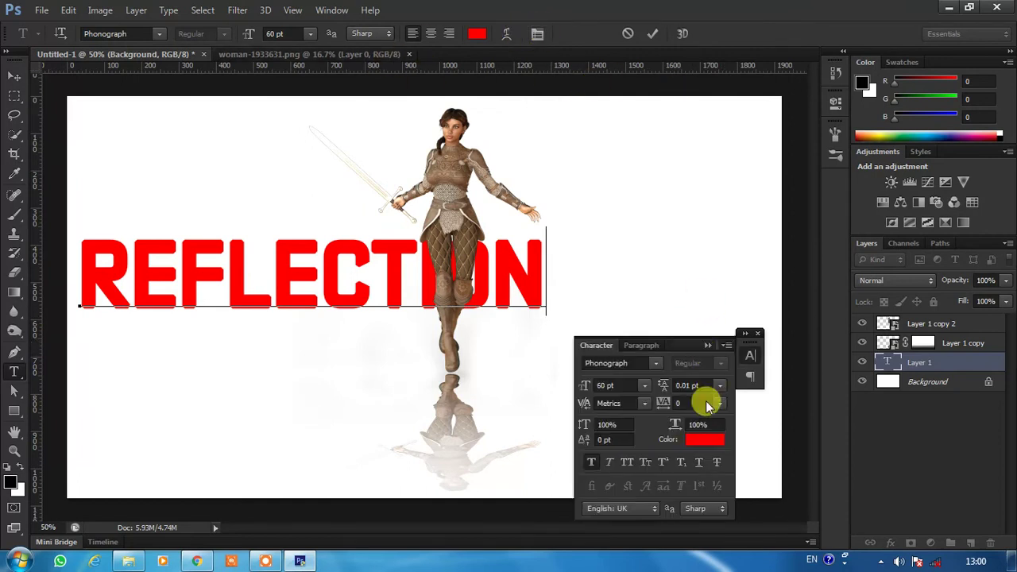
left_click(664, 402)
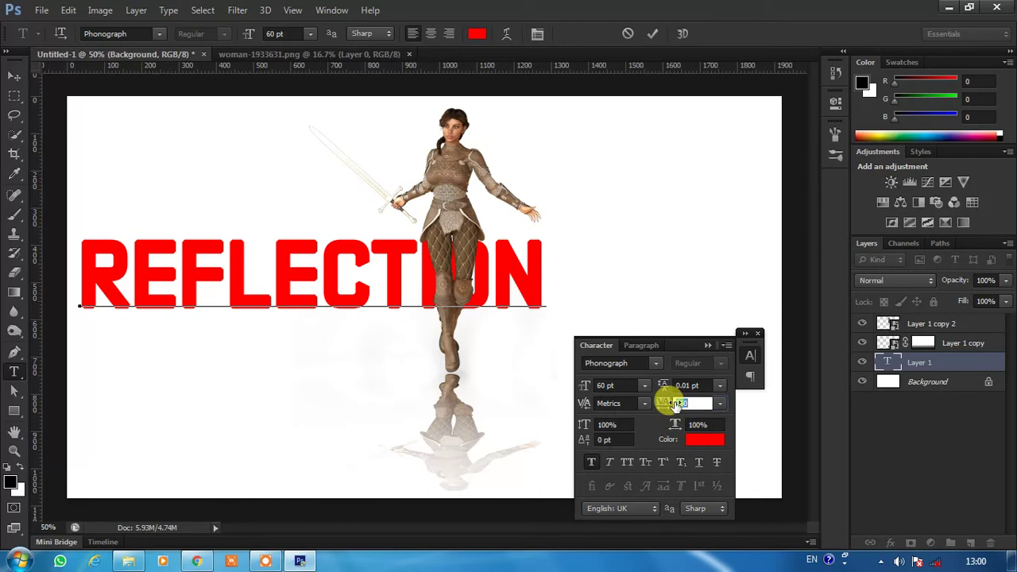
type("420")
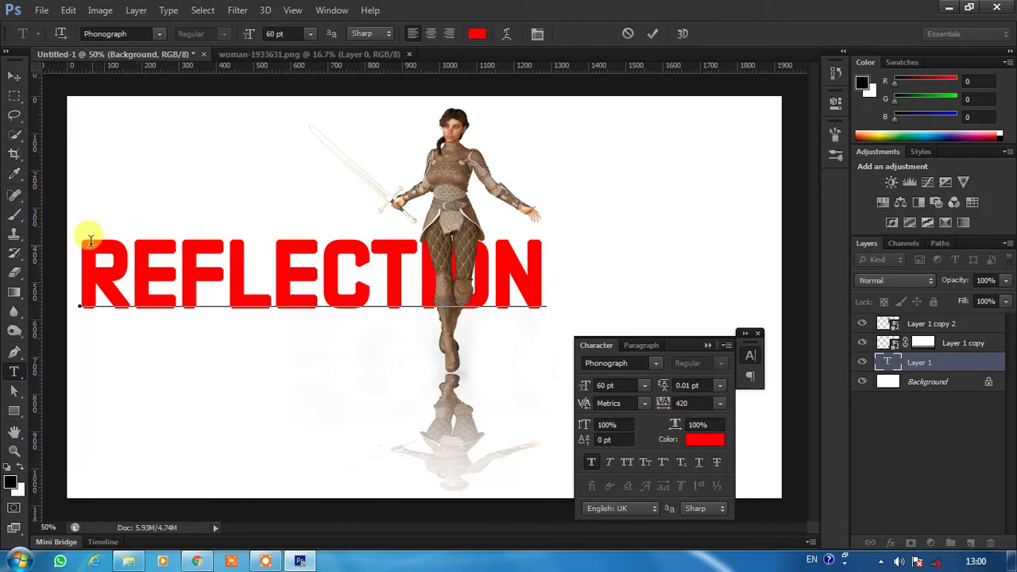
left_click_drag(82, 238, 593, 286)
left_click_drag(662, 405, 672, 412)
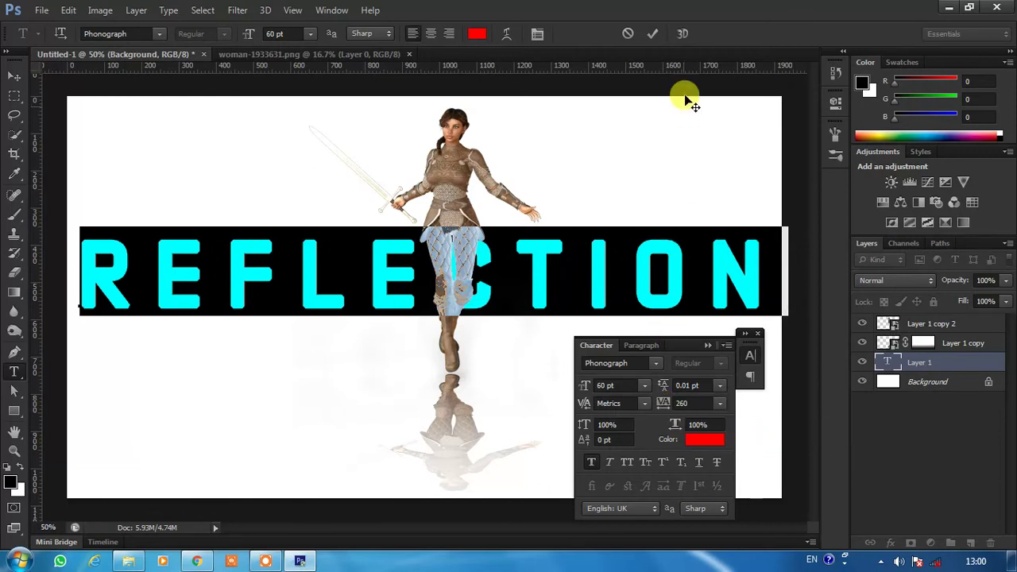
left_click(646, 40)
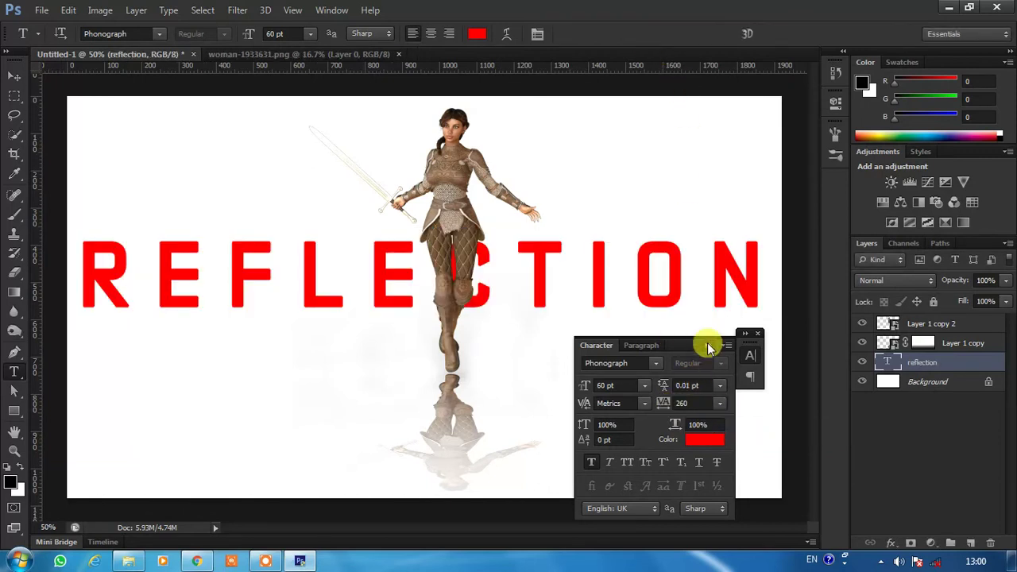
left_click(749, 345)
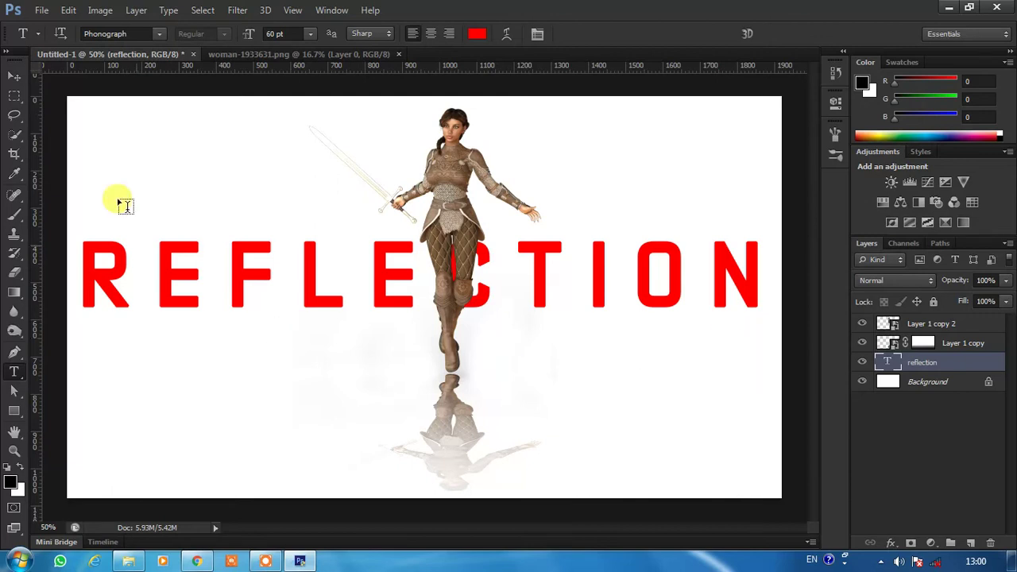
Step: Shift the REFLECTION text slightly lower and duplicate its layer as 'reflection copy'
left_click(14, 77)
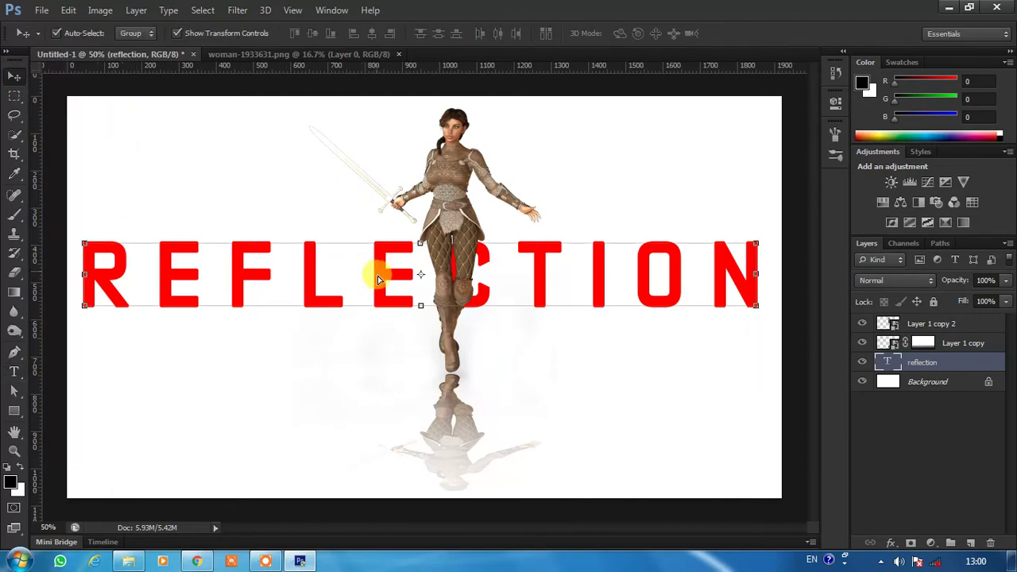
left_click_drag(377, 275, 382, 289)
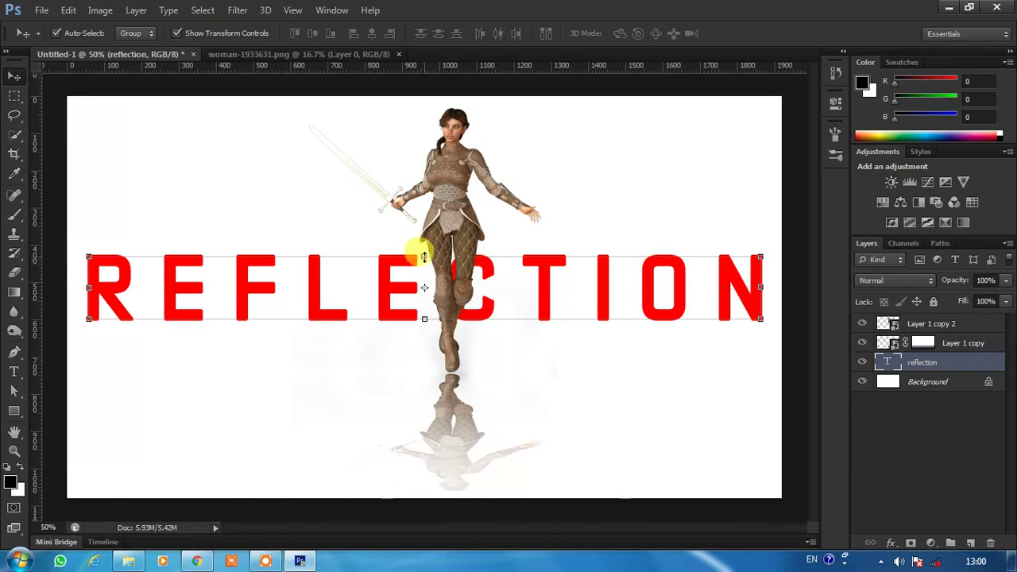
left_click(628, 382)
left_click(554, 264)
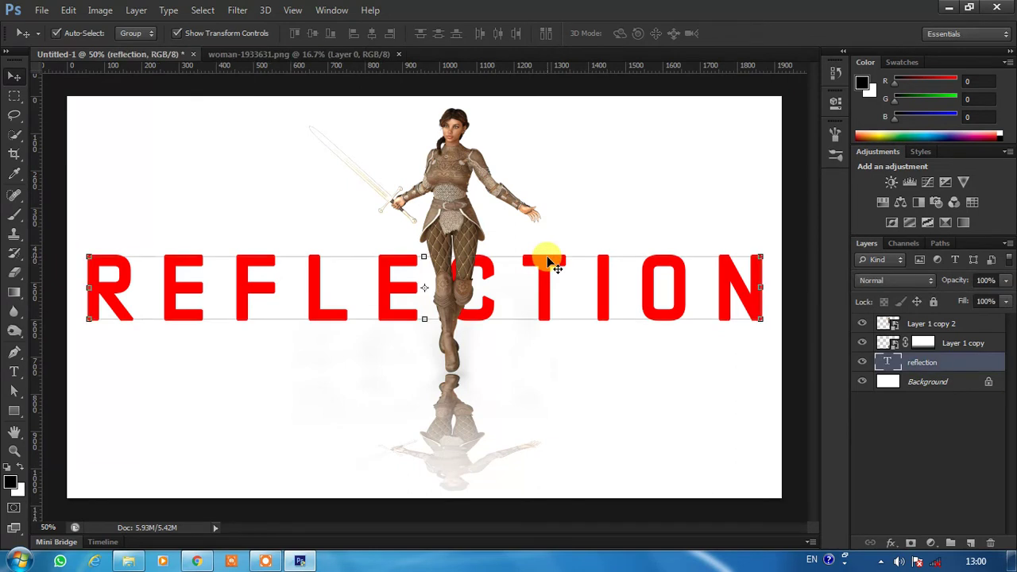
right_click(933, 364)
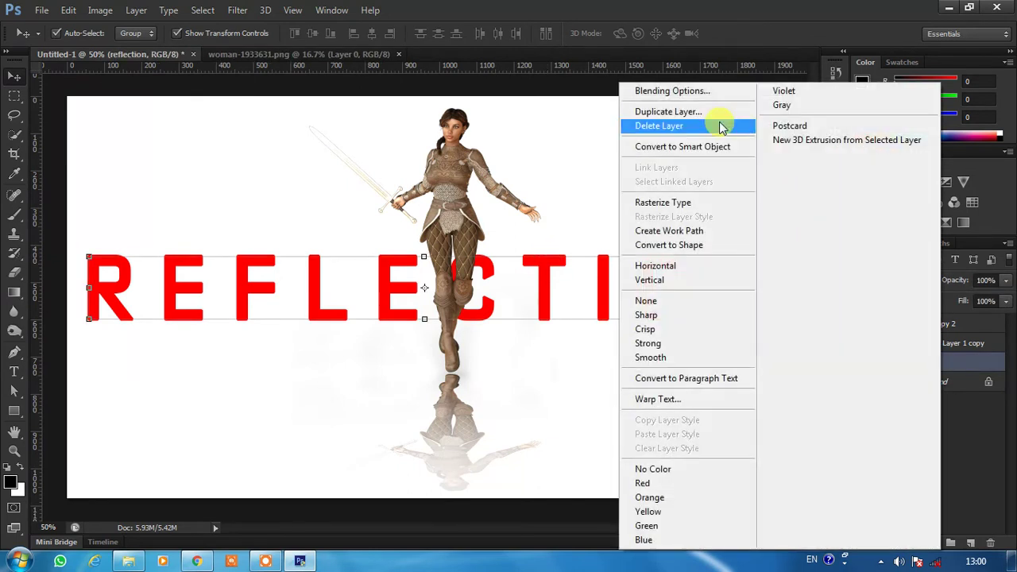
left_click(715, 112)
left_click(638, 167)
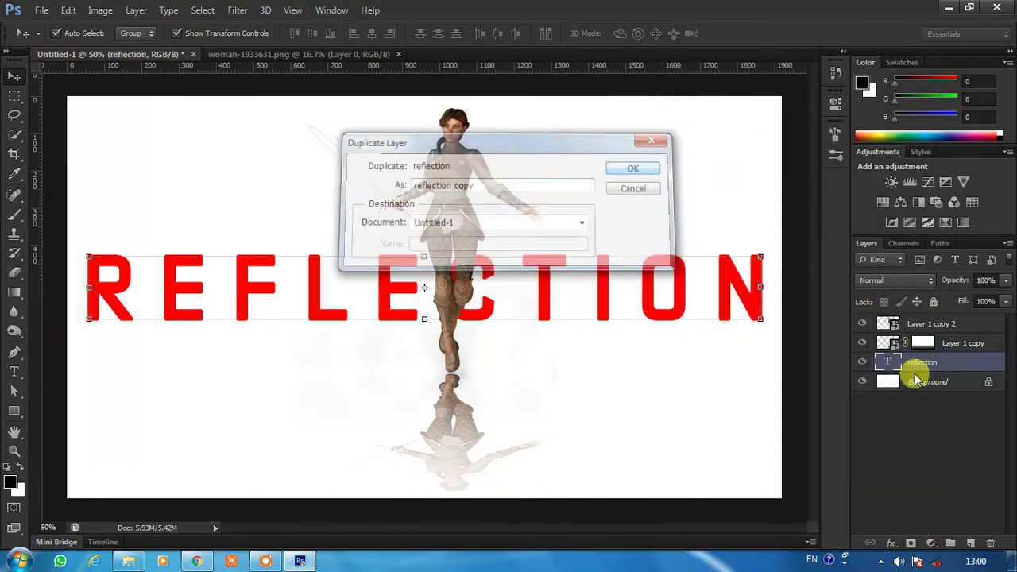
left_click(923, 383)
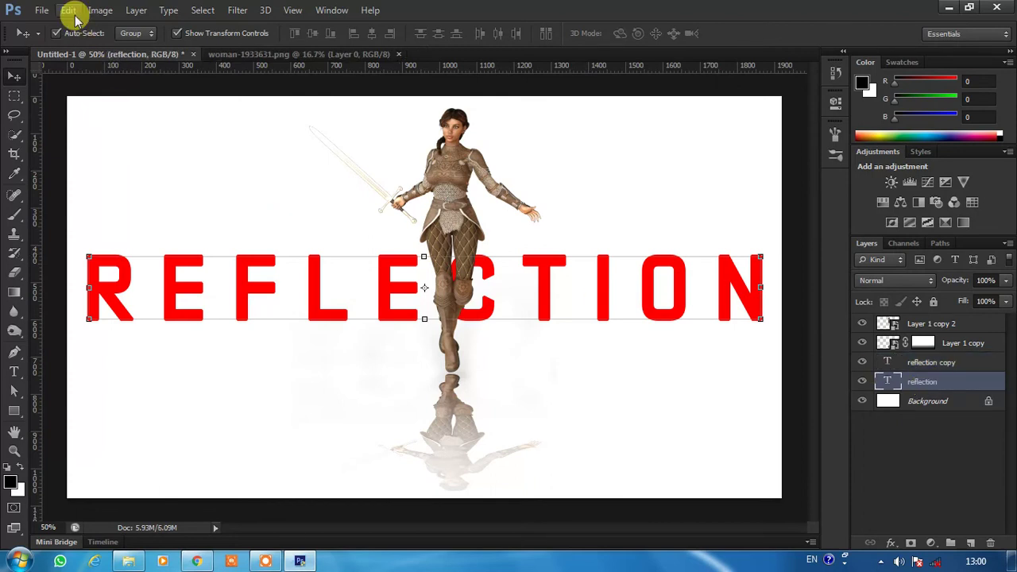
left_click(69, 9)
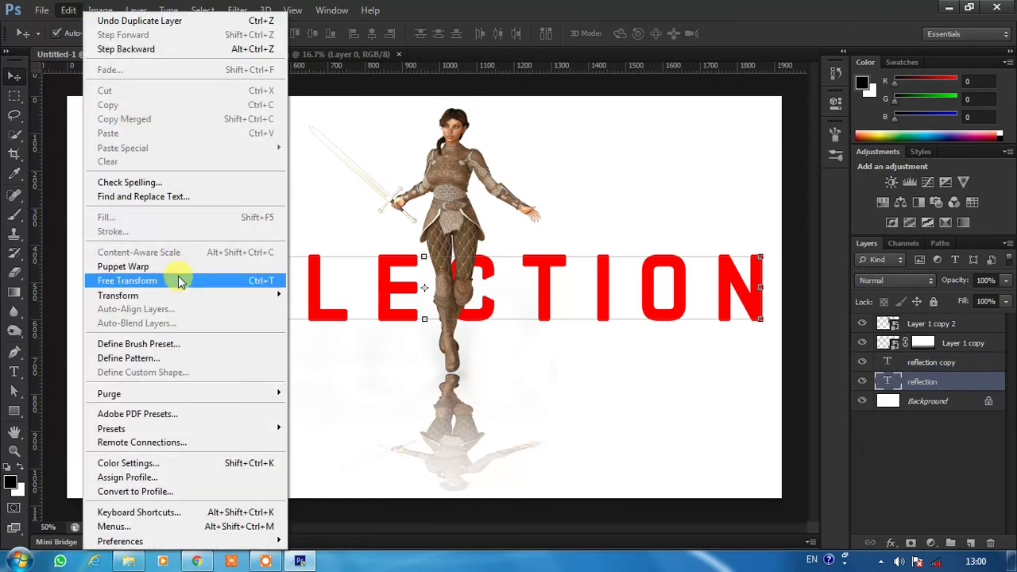
Step: Flip the original REFLECTION text upside down at −65.44% height beneath the upright word
left_click(177, 278)
left_click_drag(437, 239, 436, 385)
key("Up")
key("Up")
key("Up")
key("Up")
key("Up")
key("Up")
key("Up")
key("Up")
key("Up")
key("Up")
key("Up")
key("Up")
key("Up")
key("Up")
key("Up")
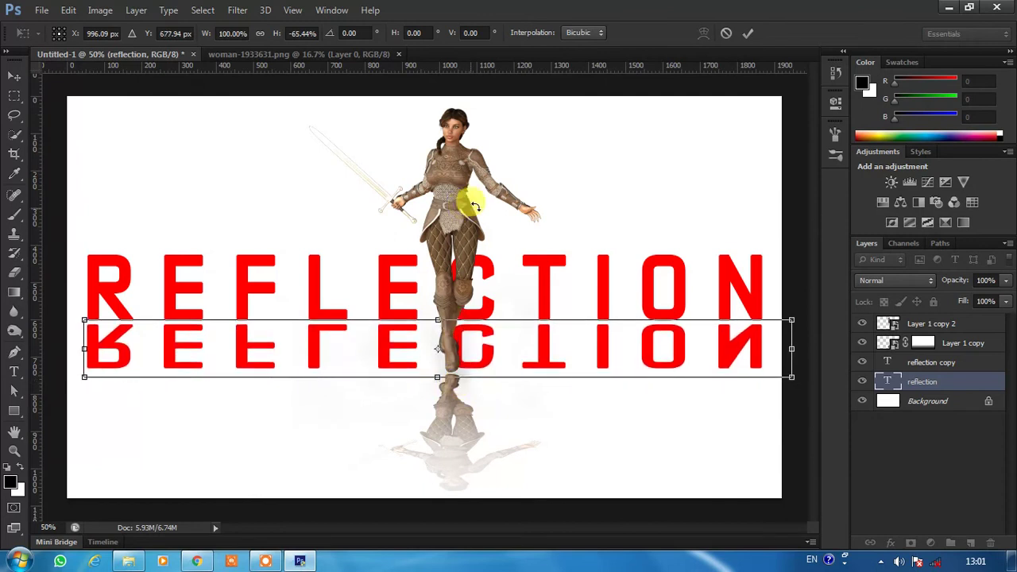
key("Up")
key("Up")
key("Up")
key("Up")
key("Up")
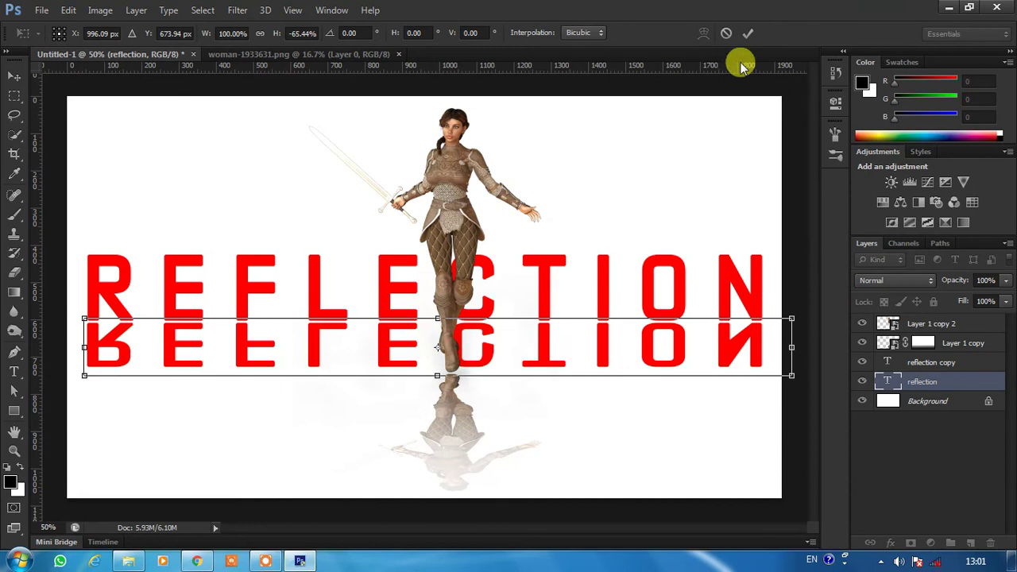
left_click(748, 32)
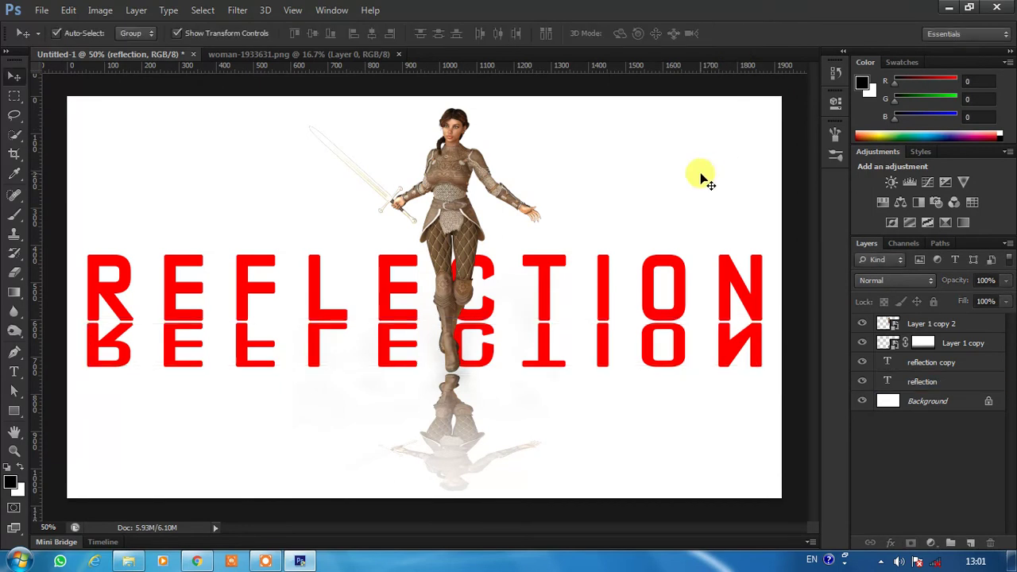
Step: Add a mask to the flipped REFLECTION text and fade it with an upward black-to-white gradient
left_click(941, 384)
left_click(911, 544)
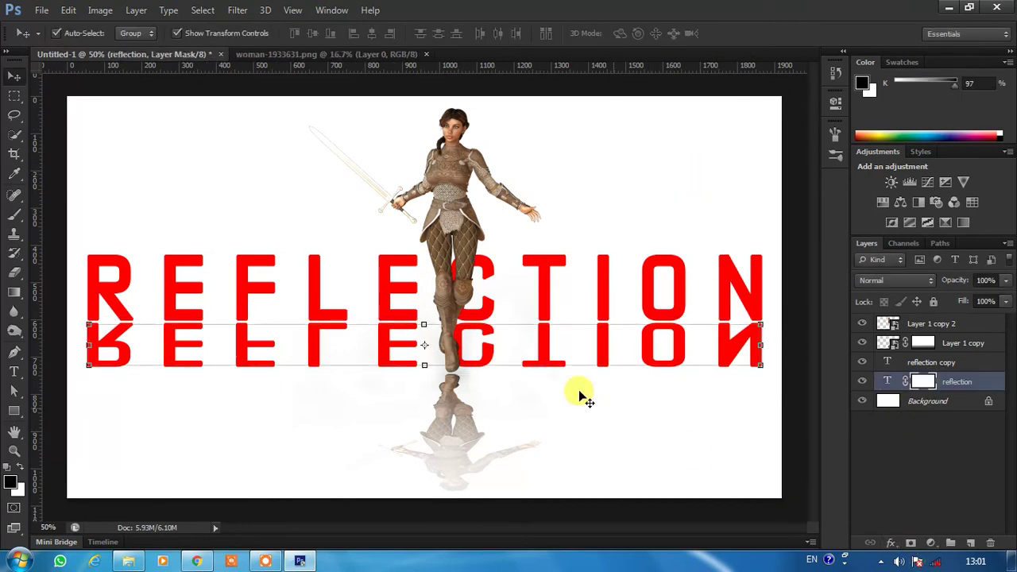
left_click(13, 291)
right_click(9, 290)
left_click(48, 291)
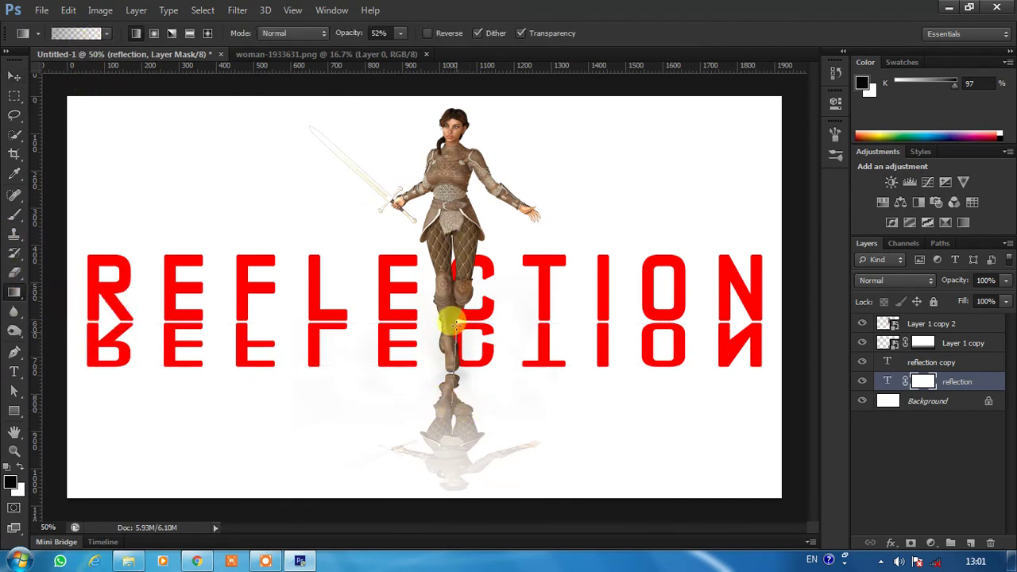
mouse_move(450, 319)
left_mouse_down()
mouse_move(464, 397)
mouse_move(466, 319)
left_mouse_up()
mouse_move(469, 387)
left_mouse_down()
mouse_move(468, 308)
mouse_move(468, 339)
mouse_move(468, 322)
left_mouse_up()
left_click_drag(464, 399, 465, 322)
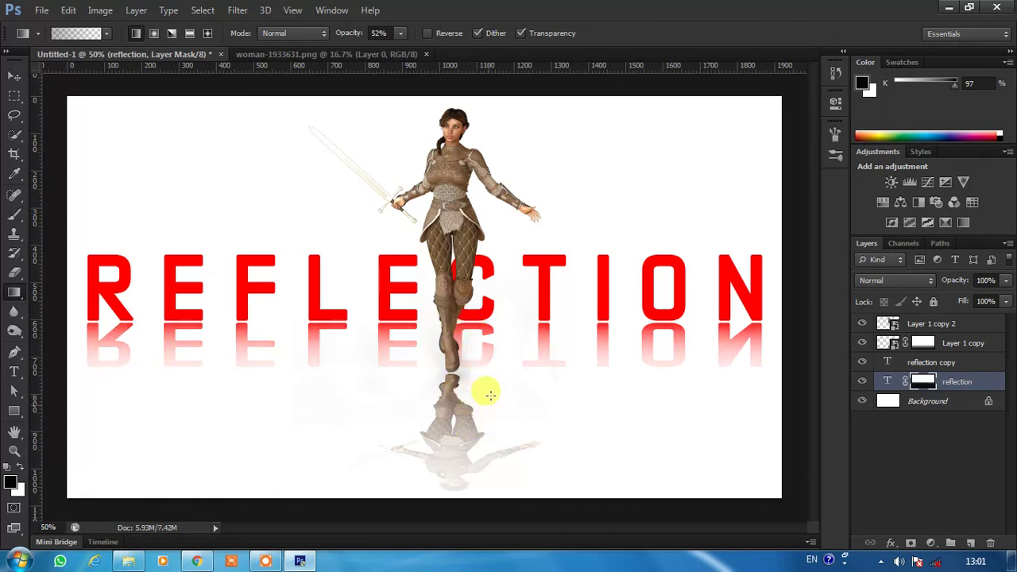
left_click_drag(477, 372, 477, 371)
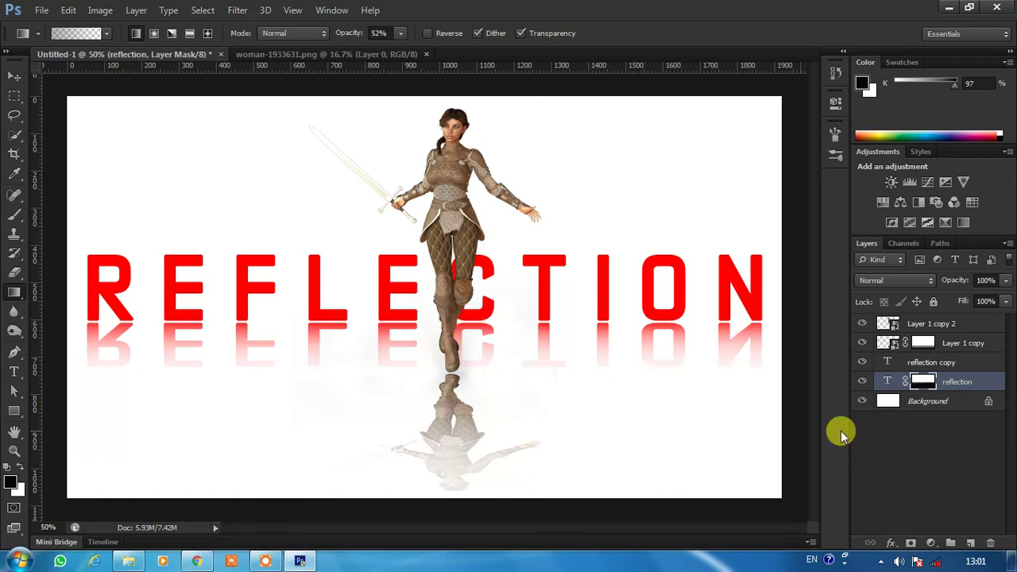
Step: Fill the Background layer with black using the Paint Bucket
left_click(928, 400)
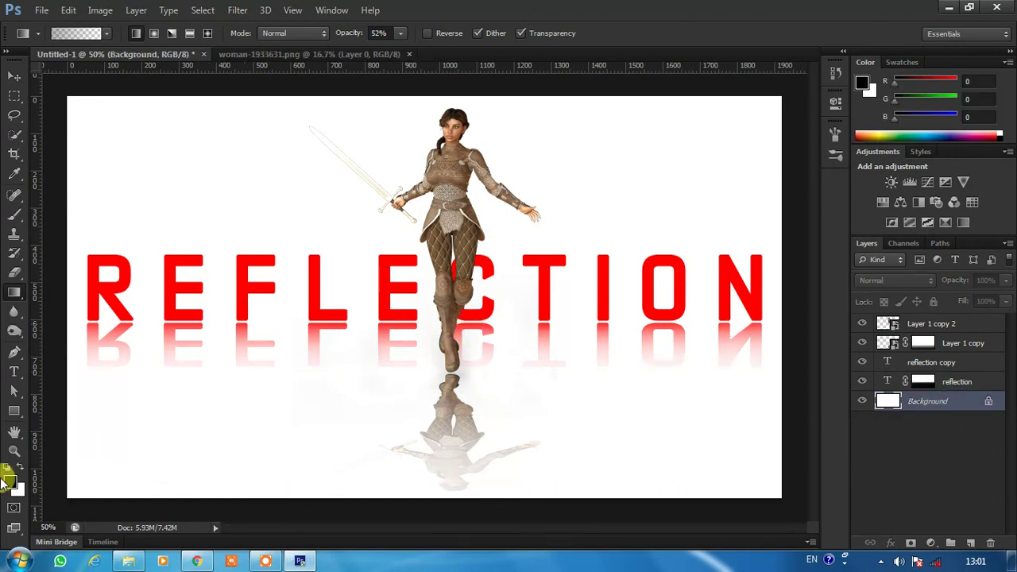
left_click(15, 329)
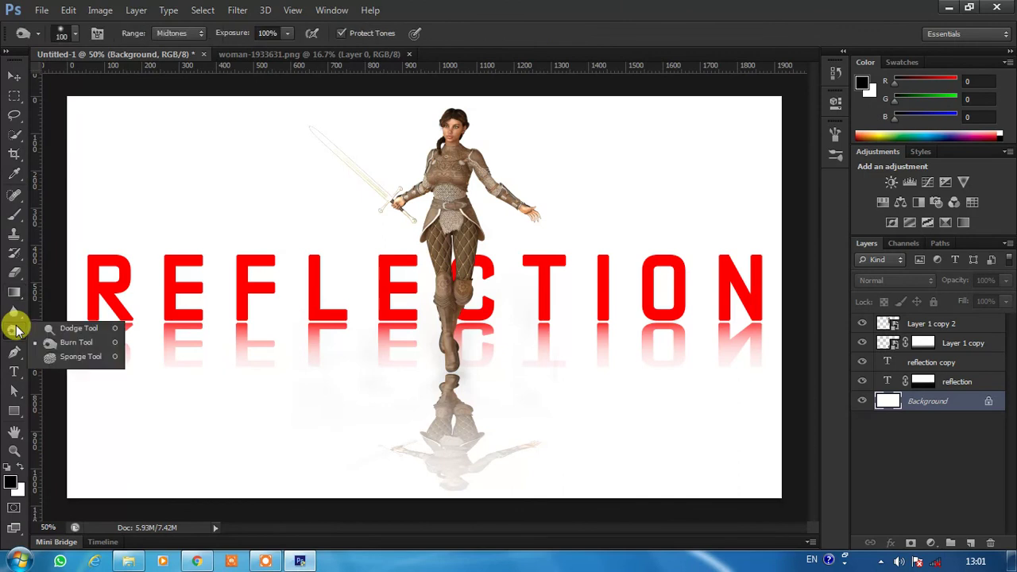
left_click(15, 291)
left_click(79, 306)
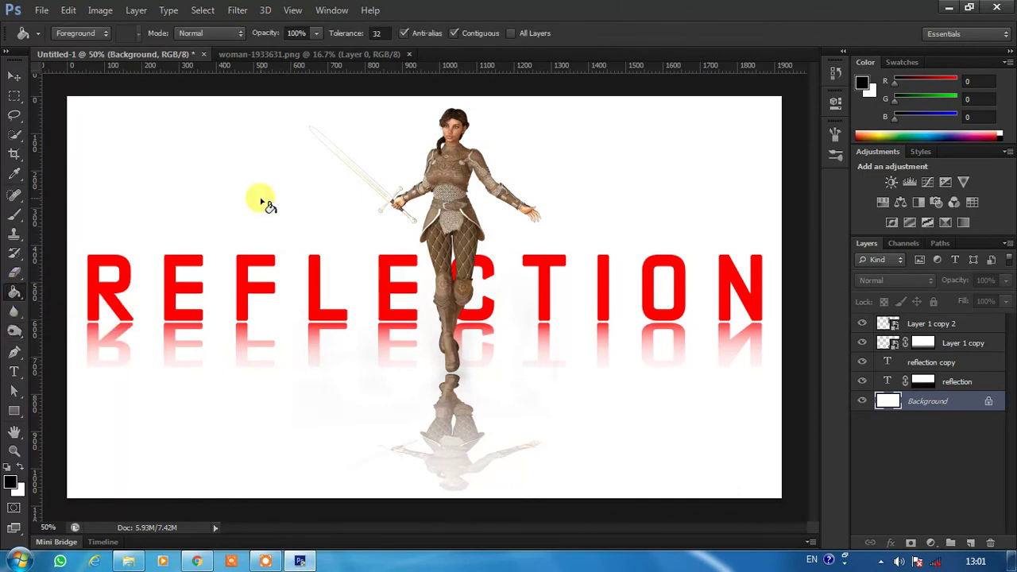
left_click(264, 203)
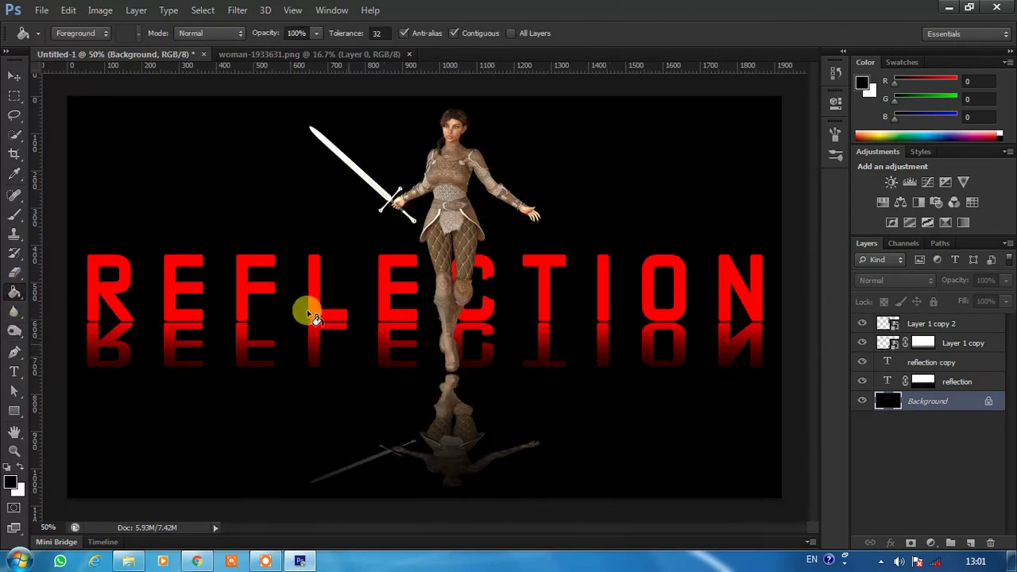